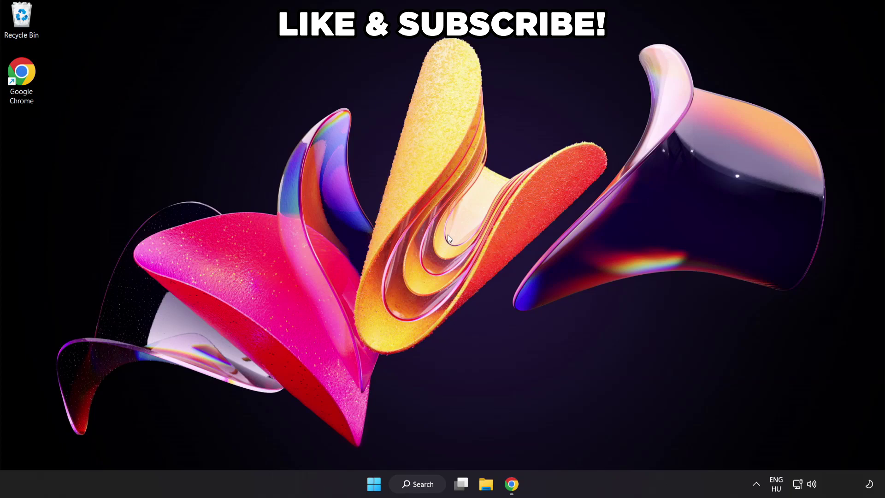
# Search Windows for "edit power plan" to surface the Control Panel result
pyautogui.click(422, 484)
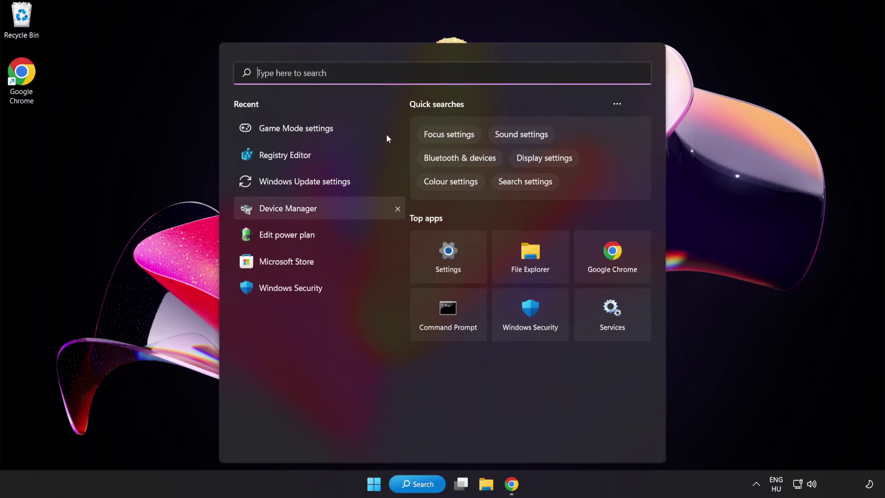
pyautogui.write('edit pow')
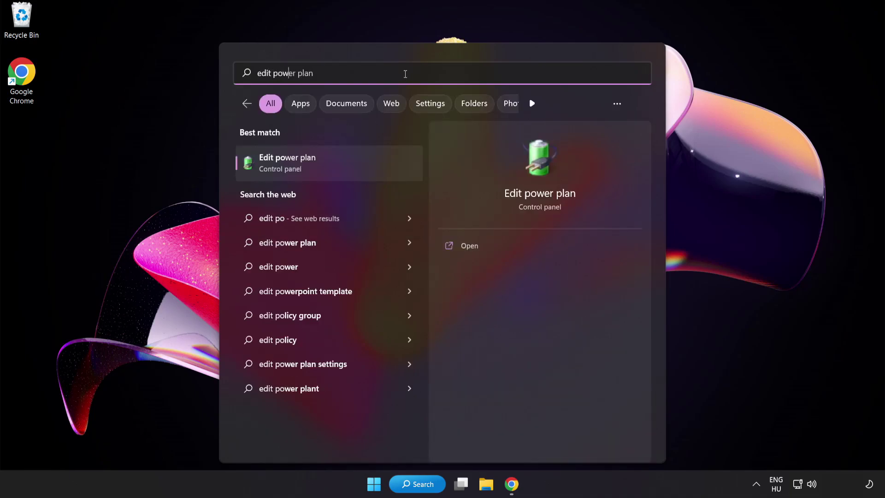
pyautogui.write('er plan')
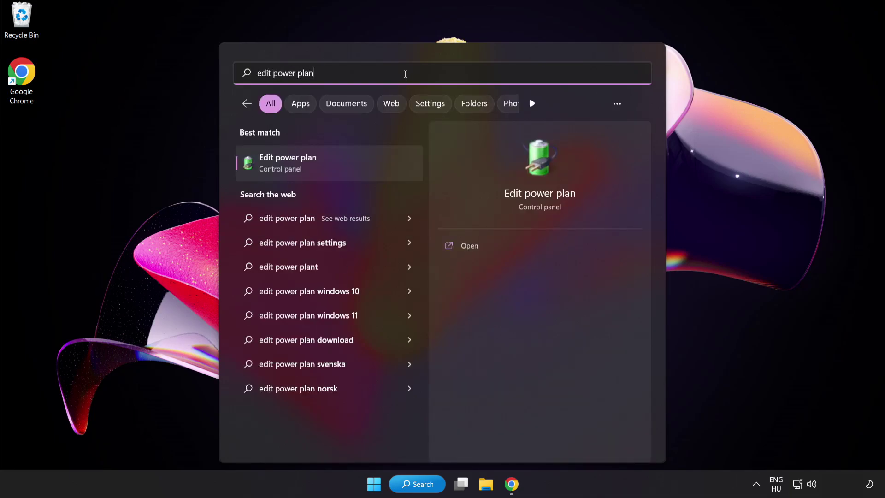
# Make High performance the active power plan in Power Options and close the window
pyautogui.click(359, 169)
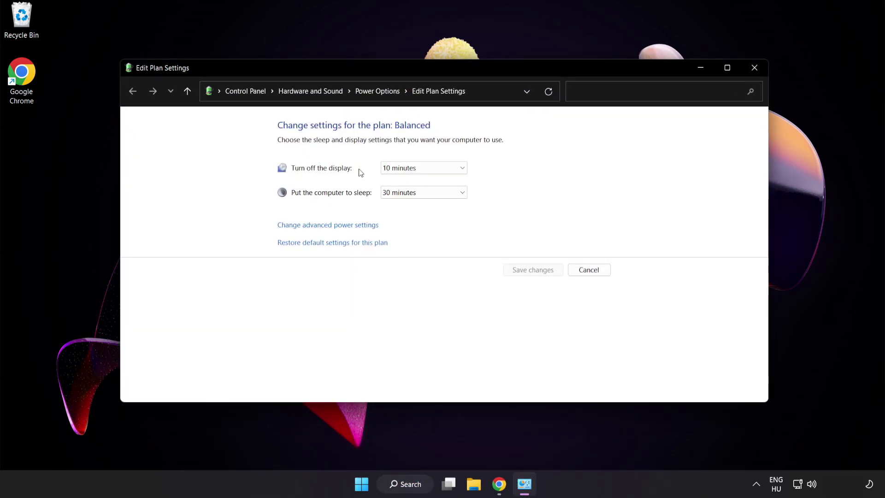
pyautogui.click(385, 92)
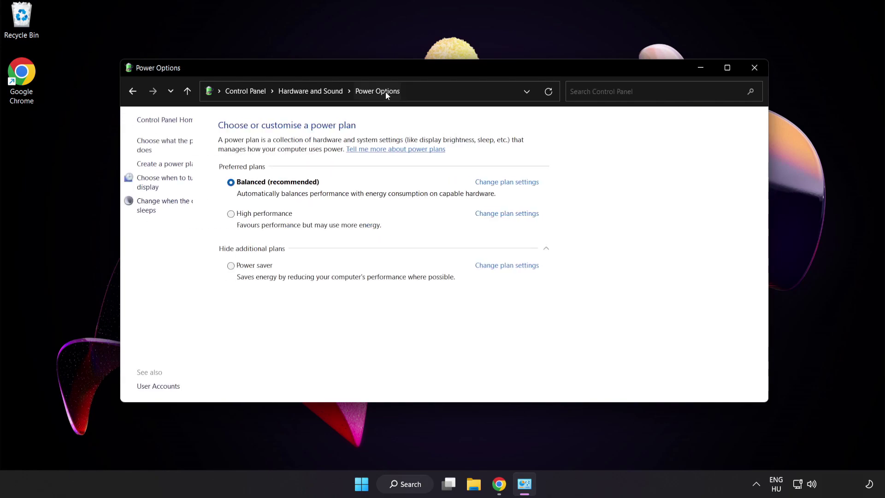
pyautogui.click(294, 216)
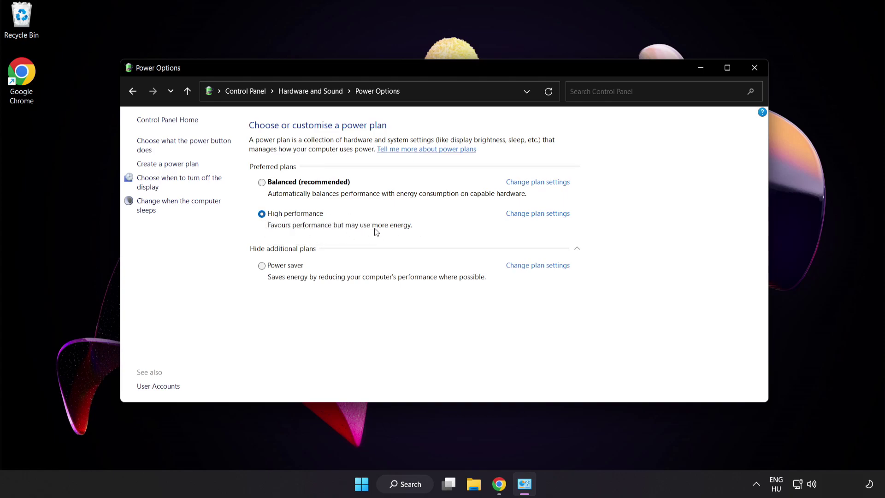
pyautogui.click(756, 69)
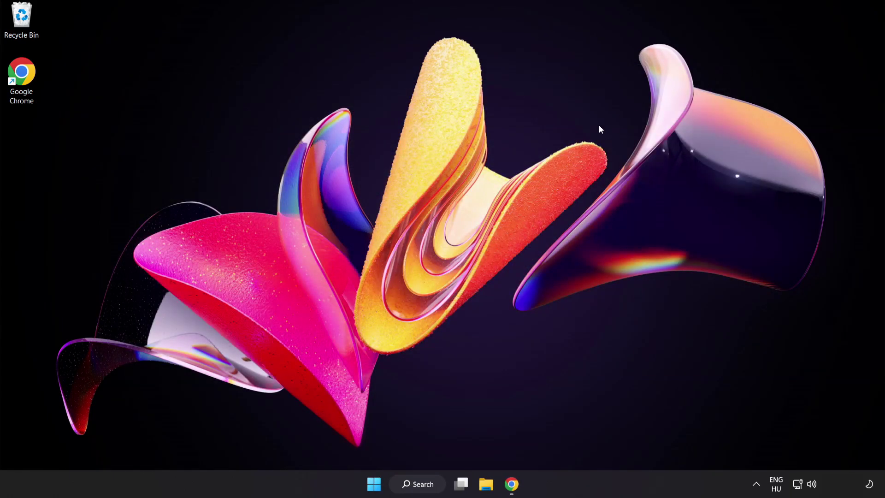
# Launch Device Manager from a Windows Search for "device manager"
pyautogui.click(423, 484)
pyautogui.write('d')
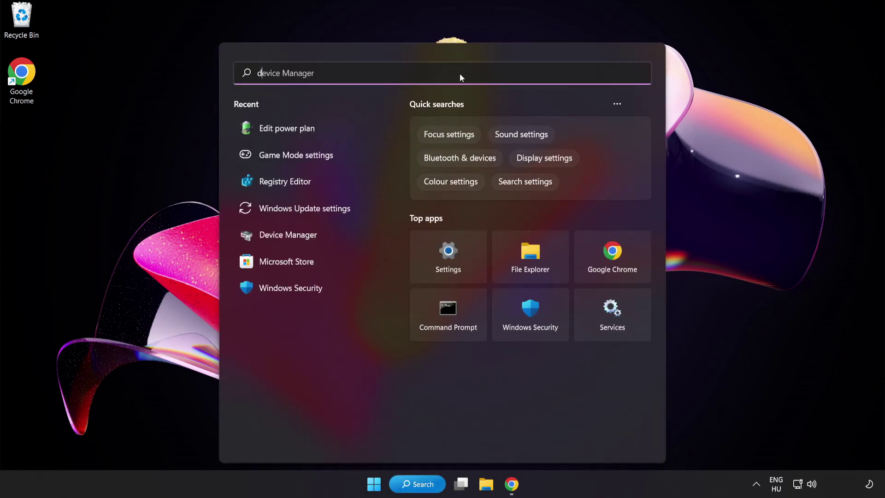
pyautogui.write('evice manager')
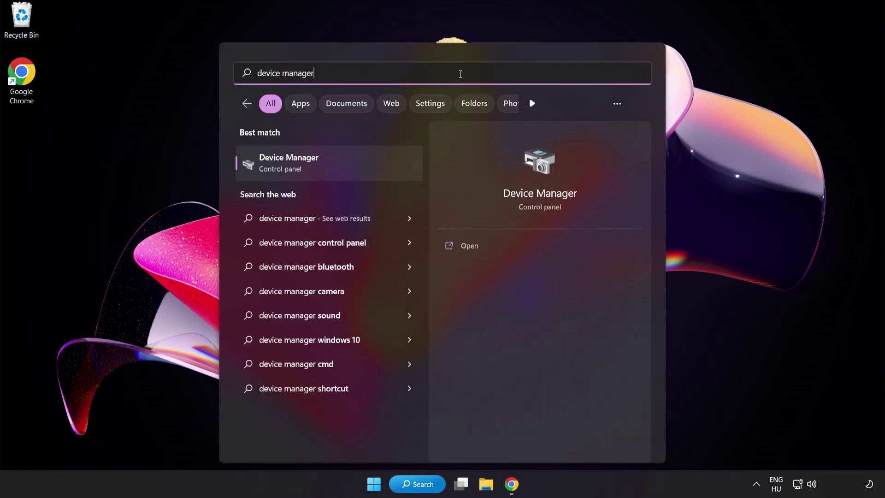
pyautogui.click(362, 167)
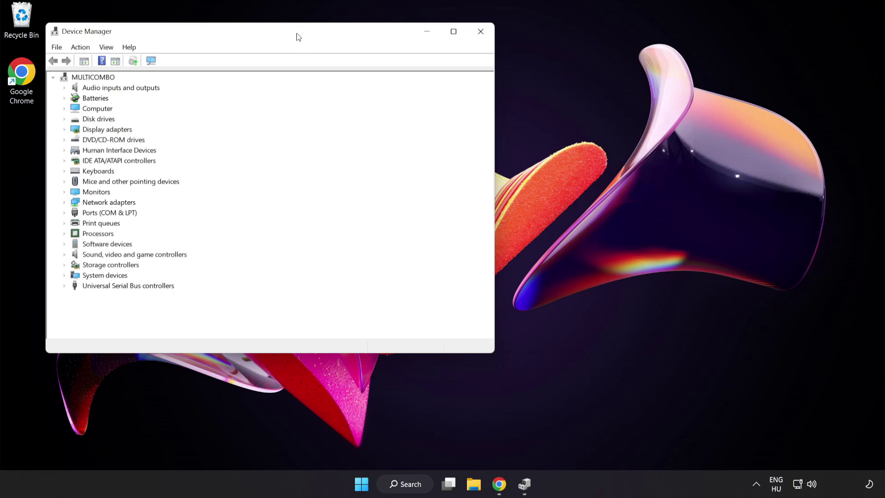
# Expand Display adapters and bring up actions for the VMware SVGA 3D device
pyautogui.moveTo(297, 36); pyautogui.dragTo(449, 91)
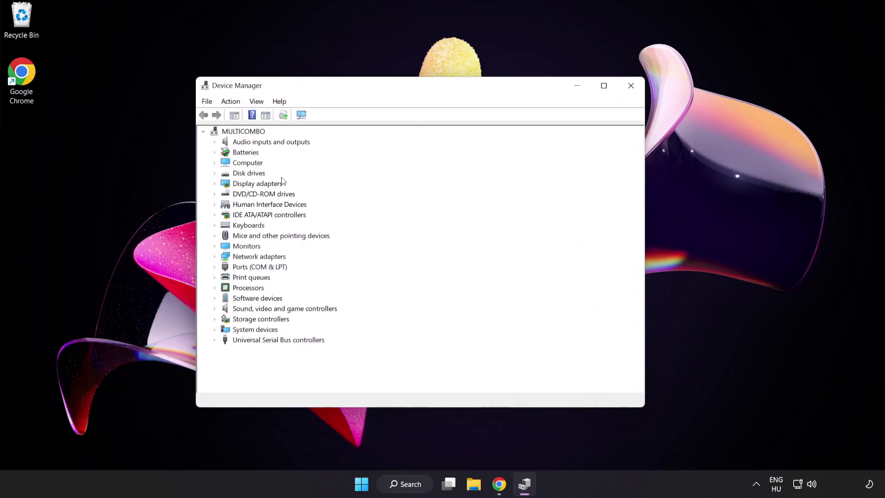
pyautogui.click(227, 187)
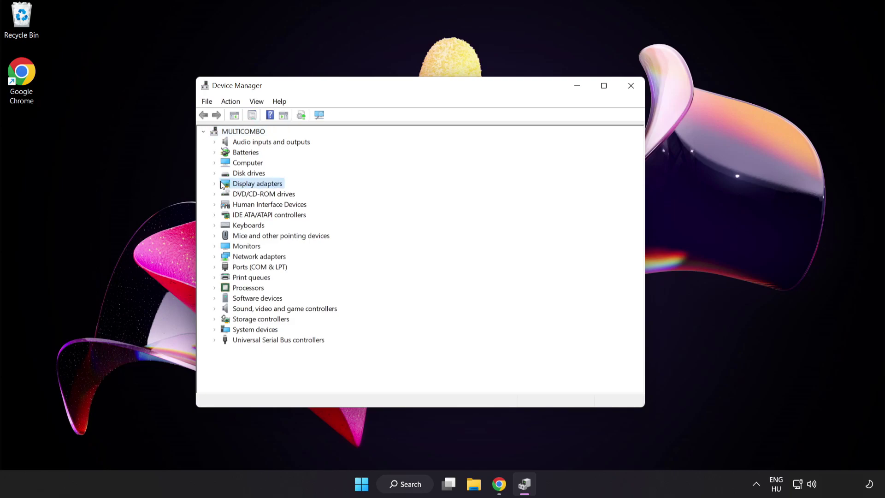
pyautogui.click(215, 184)
pyautogui.click(252, 196)
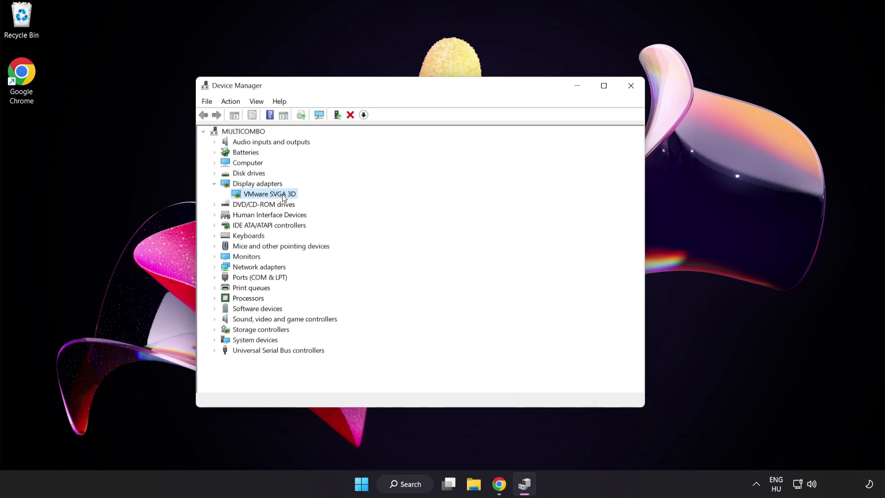
pyautogui.rightClick(282, 194)
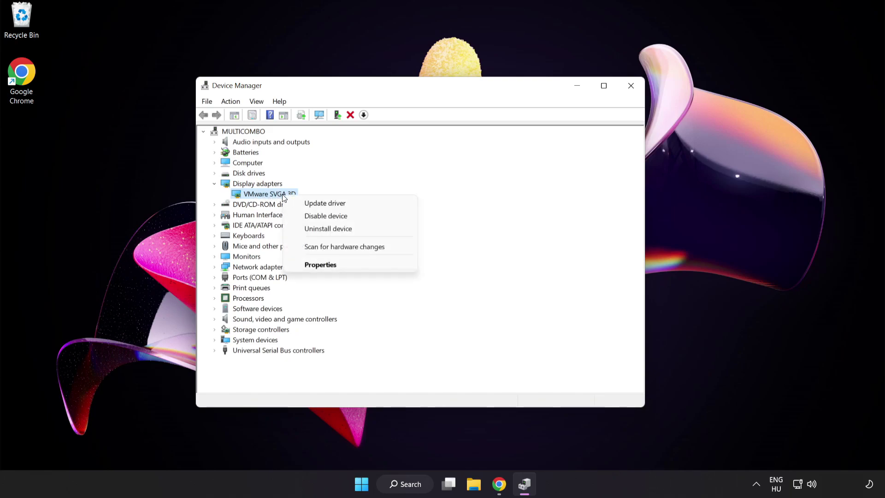
# Search automatically for a newer VMware SVGA 3D driver, confirm the best is installed, close Device Manager
pyautogui.click(348, 205)
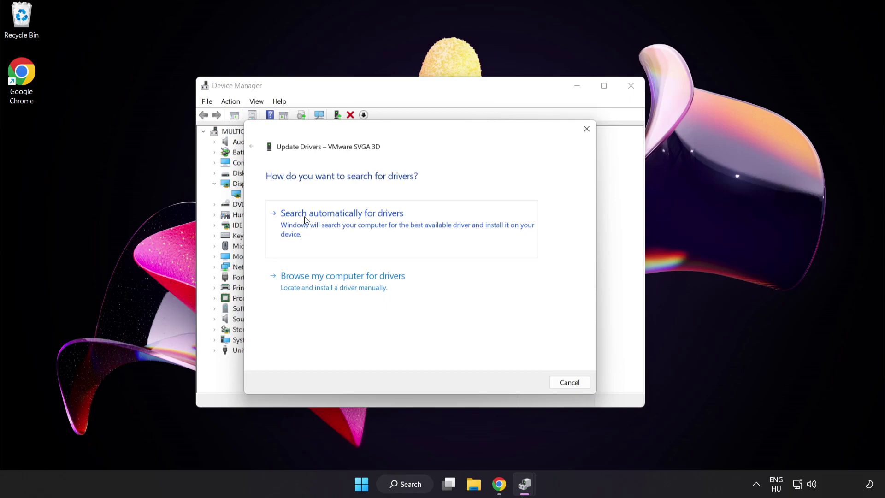
pyautogui.click(366, 225)
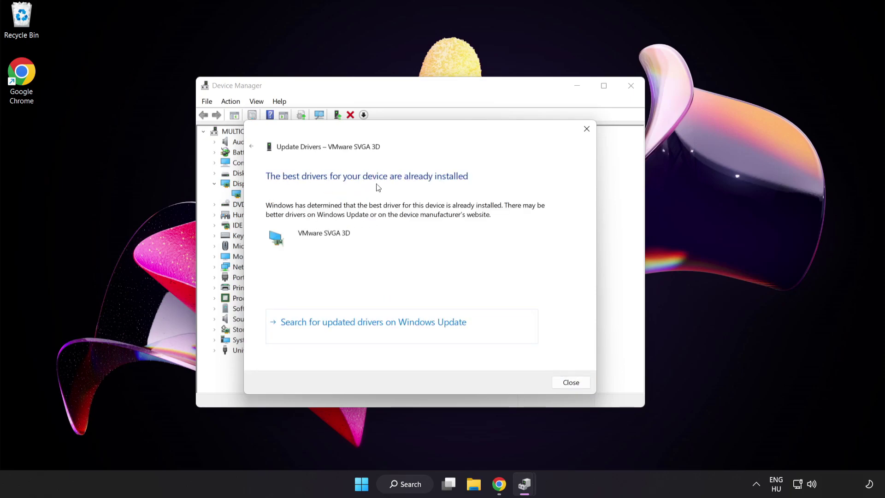
pyautogui.click(570, 383)
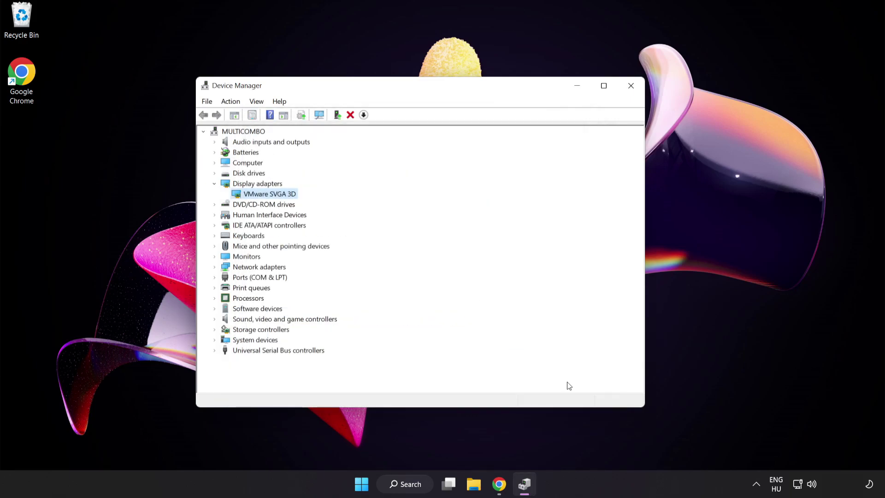
pyautogui.click(631, 86)
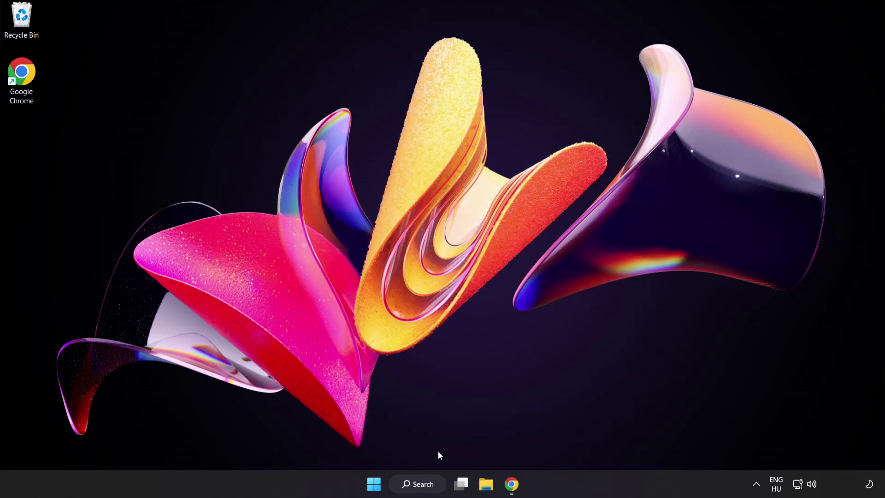
# Open the Game Mode settings page from a Windows Search for "game mode settings"
pyautogui.click(421, 485)
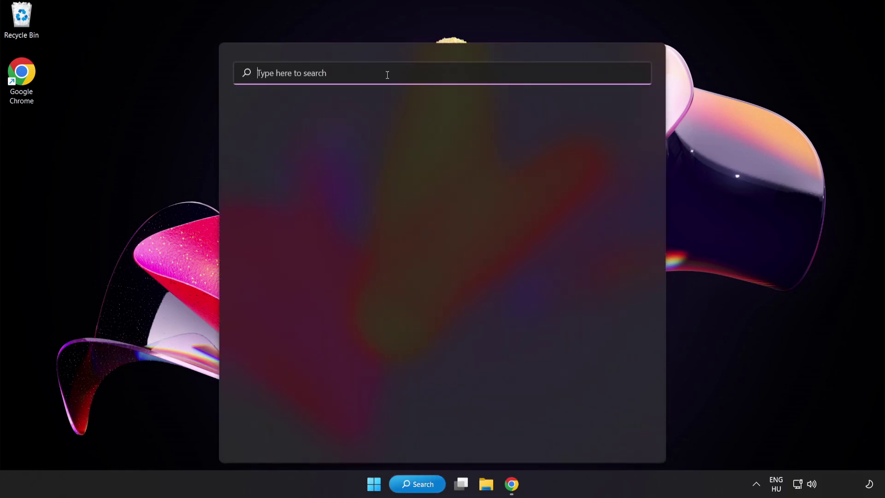
pyautogui.write('game mode settings')
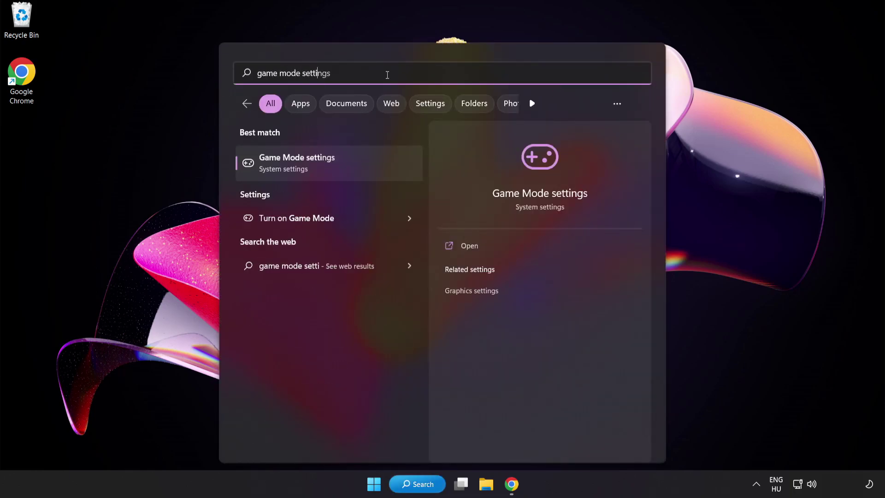
pyautogui.click(323, 166)
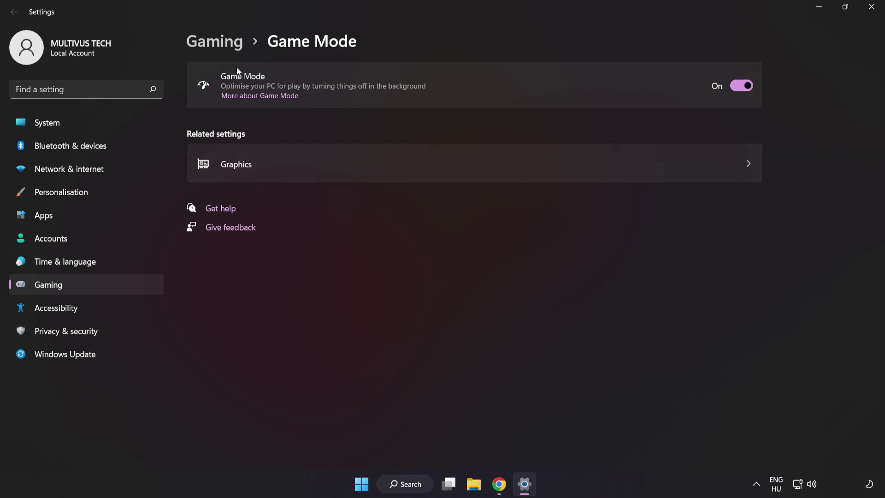
# Review the Xbox Game Bar settings with the controller shortcut off, then close Settings
pyautogui.click(219, 45)
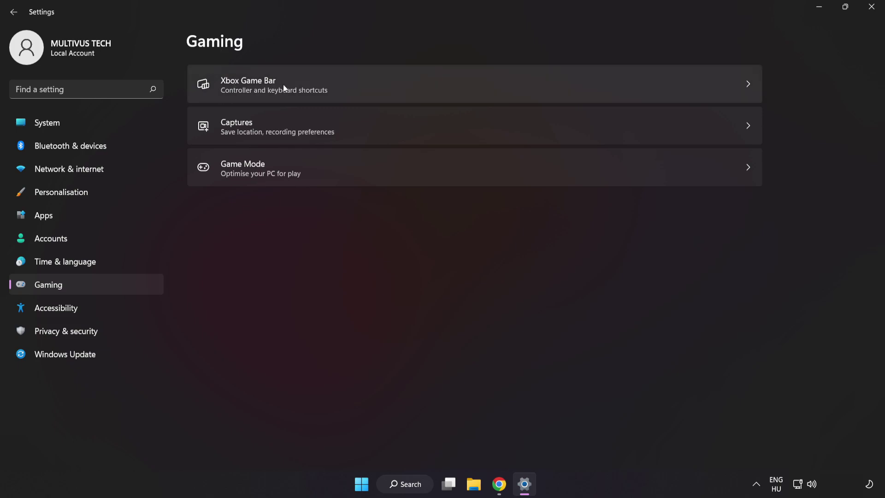
pyautogui.click(639, 82)
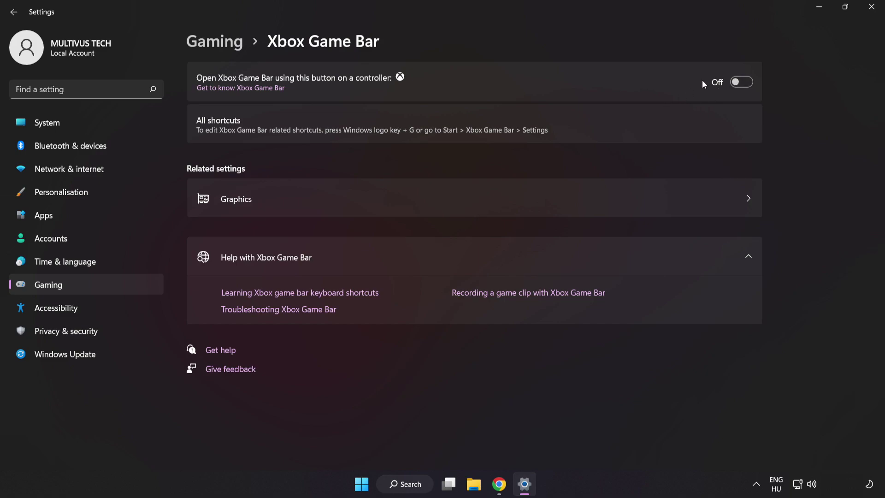
pyautogui.click(873, 12)
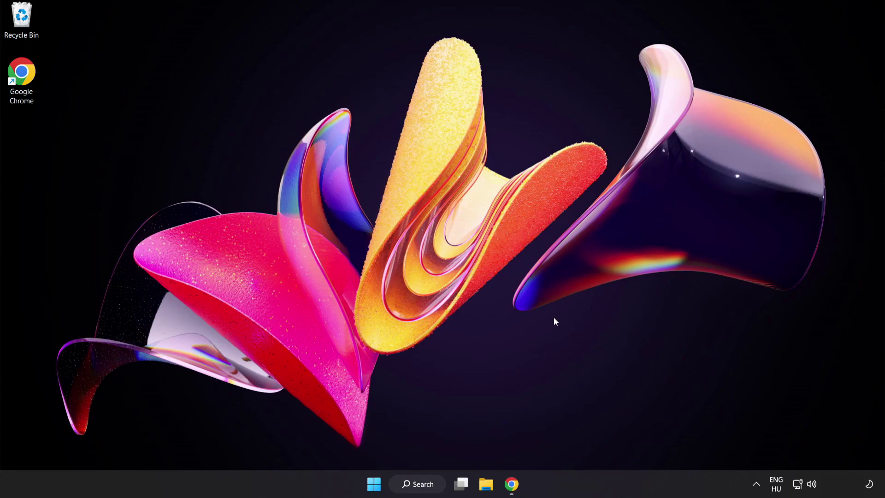
# Open Task Manager from the Start menu and end the Google Chrome (8) process group
pyautogui.rightClick(372, 487)
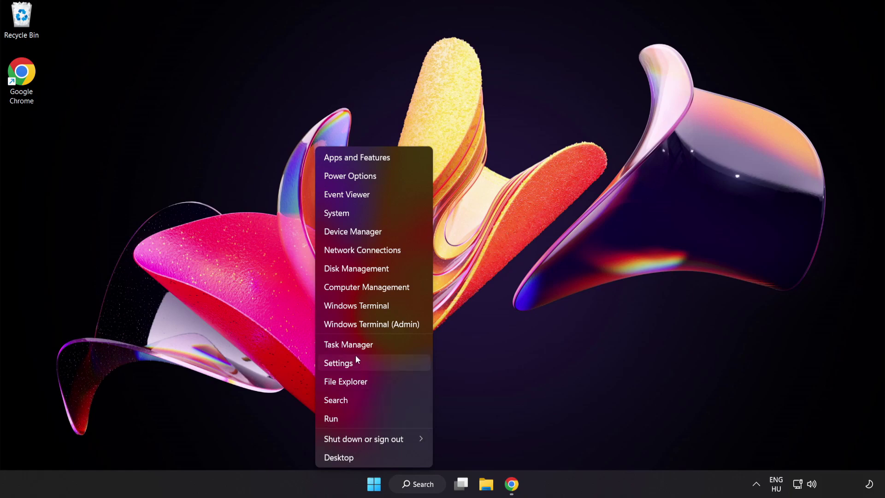
pyautogui.click(380, 344)
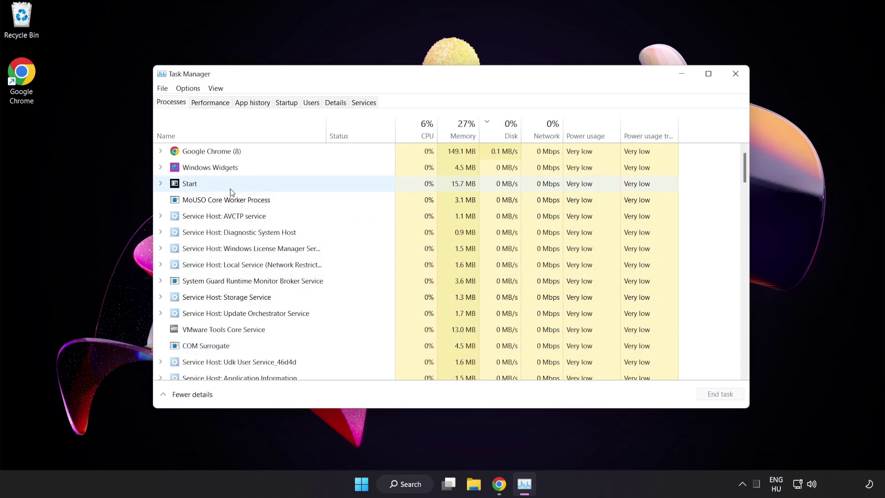
pyautogui.click(225, 152)
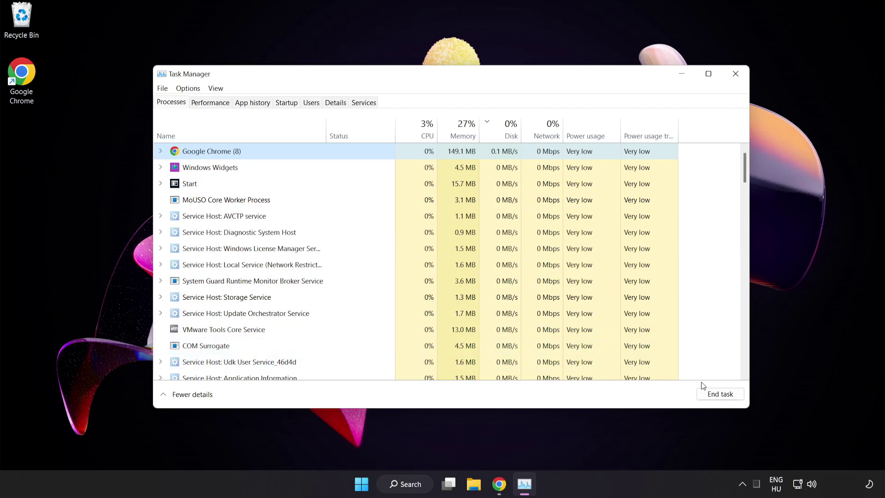
pyautogui.click(716, 395)
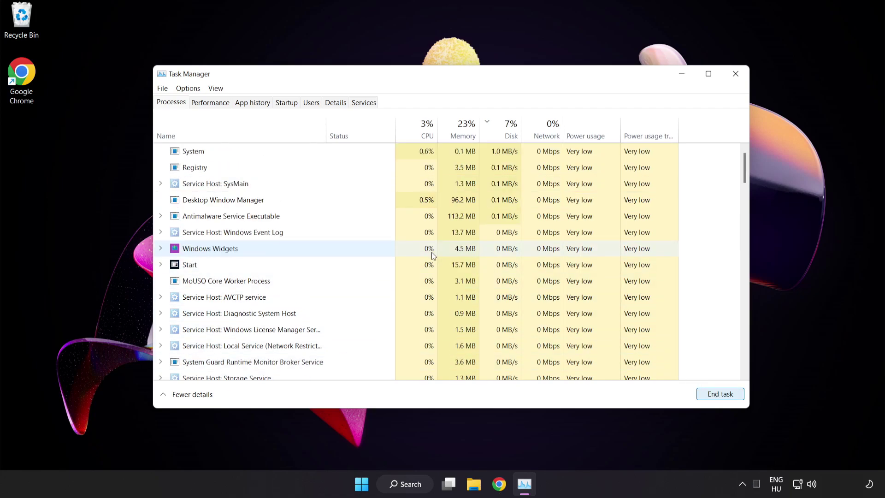
pyautogui.moveTo(745, 176)
pyautogui.mouseDown()
pyautogui.moveTo(741, 307)
pyautogui.moveTo(745, 167)
pyautogui.mouseUp()
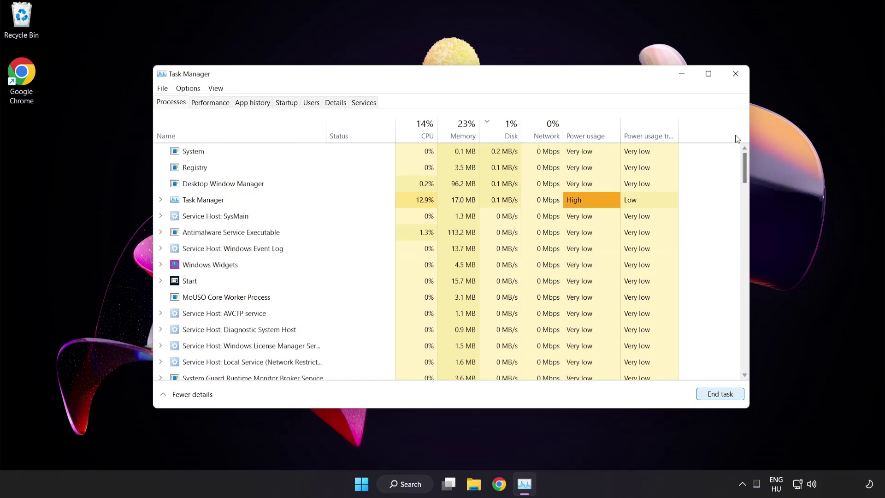
# Disable Cortana, Phone Link and Terminal as startup apps, then close Task Manager
pyautogui.click(288, 102)
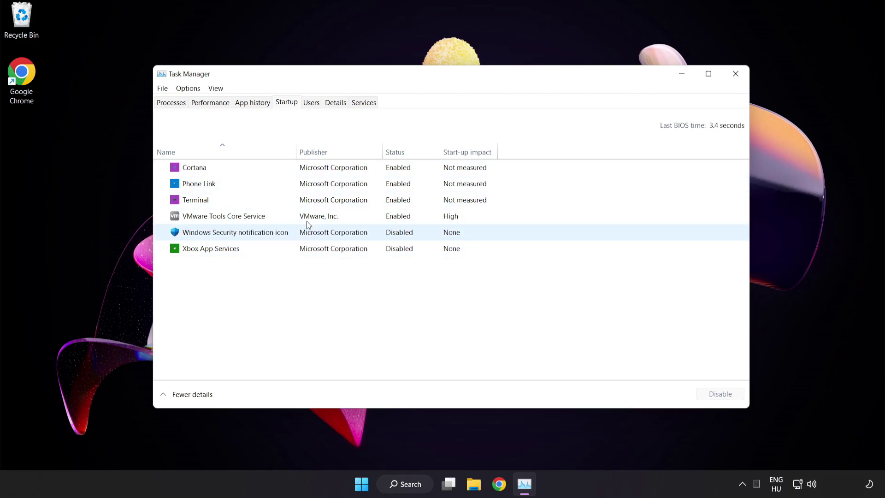
pyautogui.click(311, 173)
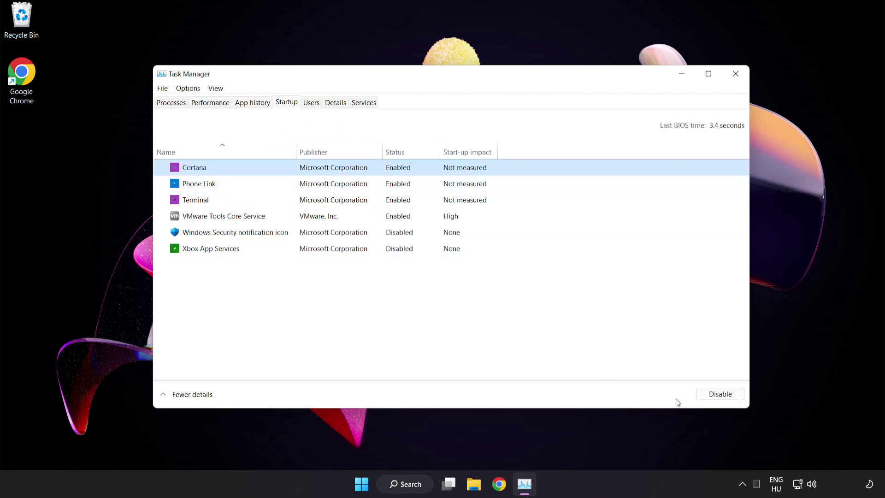
pyautogui.click(723, 396)
pyautogui.click(258, 188)
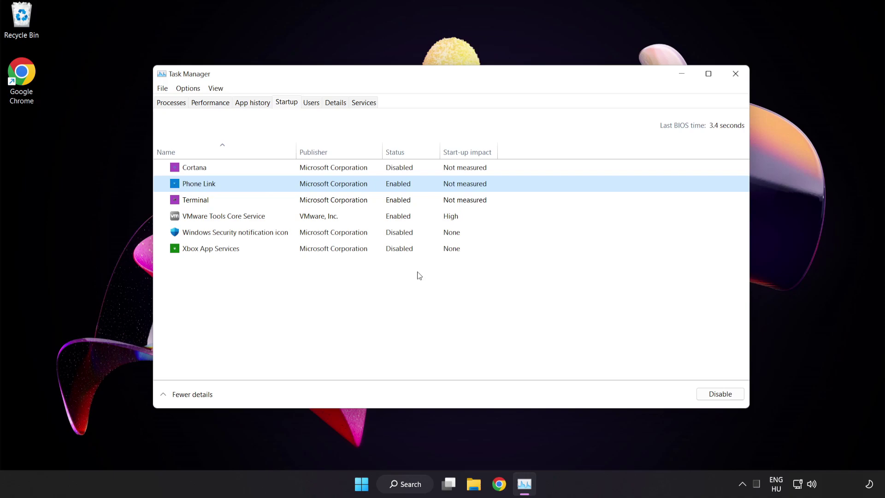
pyautogui.click(712, 395)
pyautogui.click(353, 204)
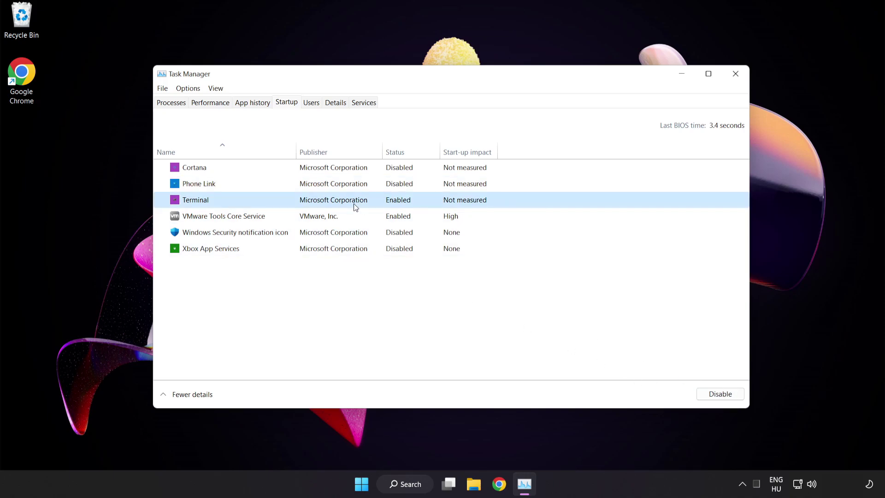
pyautogui.click(720, 394)
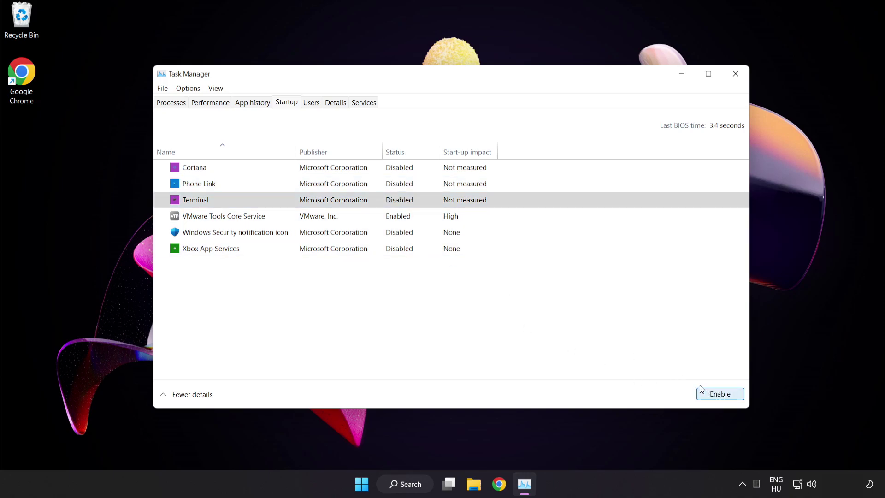
pyautogui.click(736, 74)
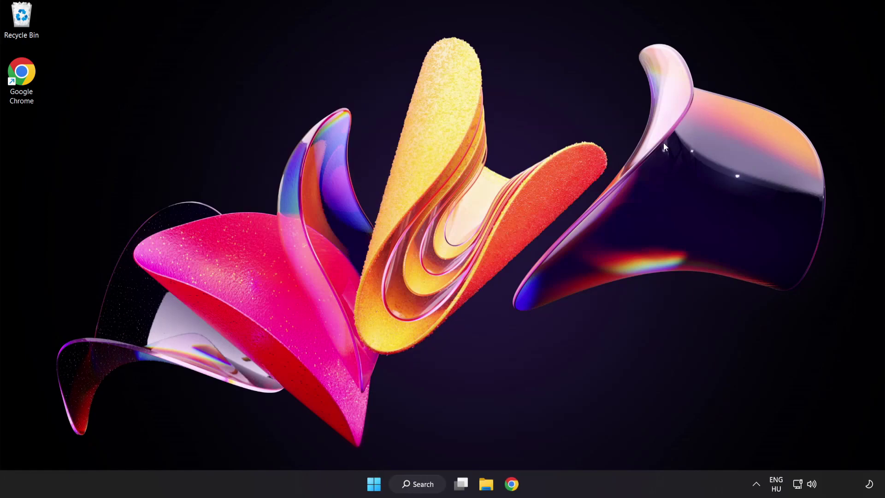
# Open Windows Update from search, check for updates confirming up to date, close Settings
pyautogui.click(421, 484)
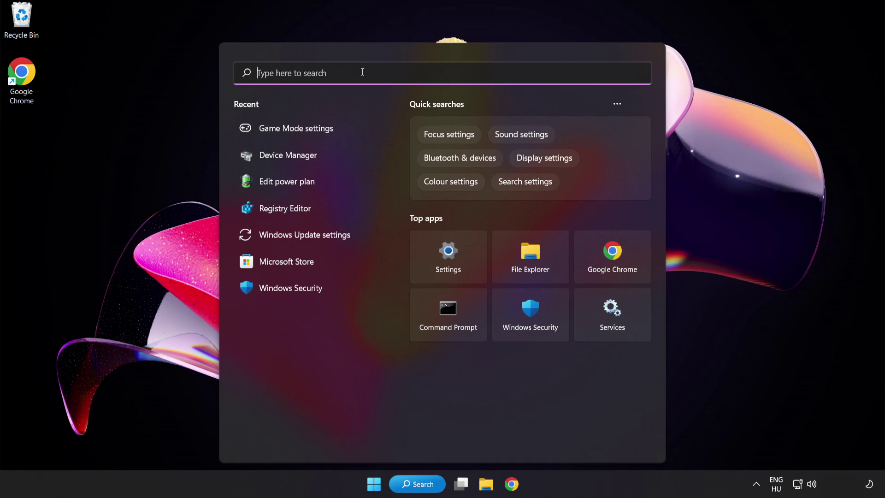
pyautogui.write('update')
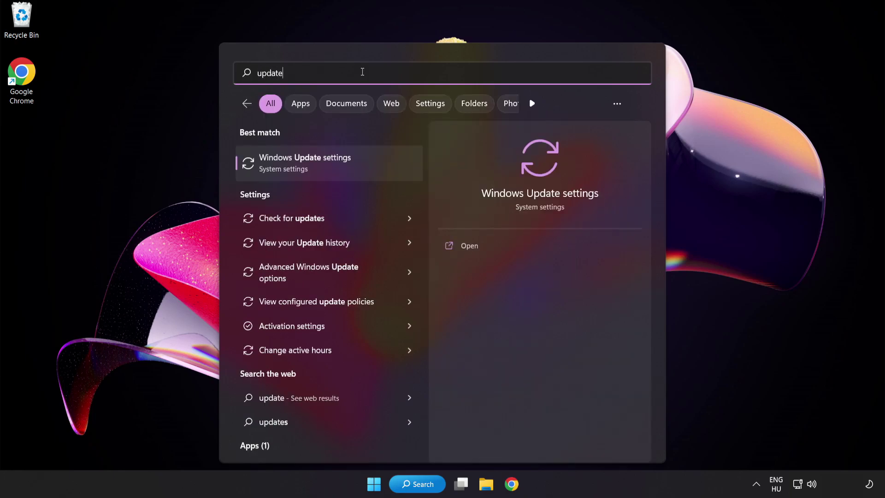
pyautogui.click(363, 161)
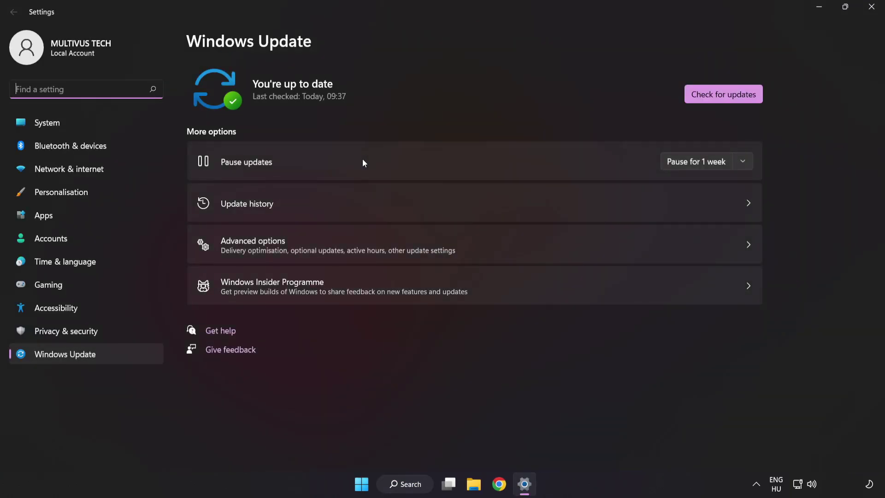
pyautogui.click(722, 98)
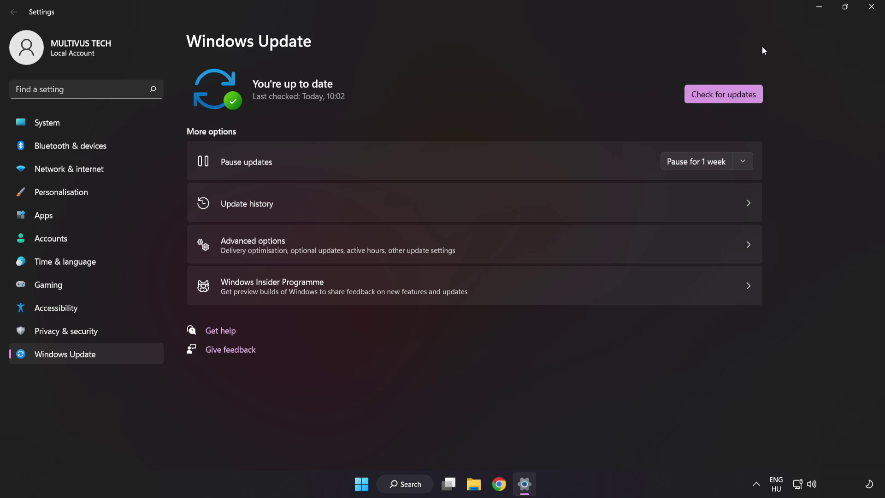
pyautogui.click(871, 9)
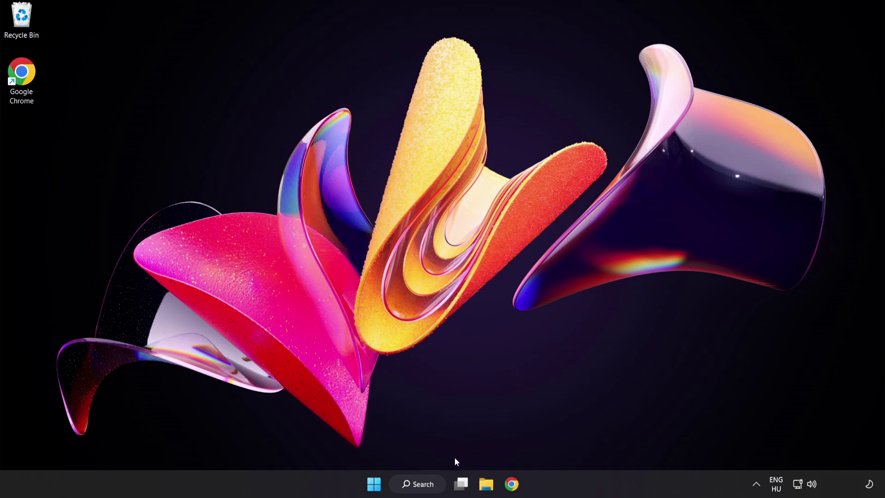
# Launch Registry Editor from a taskbar search for regedit
pyautogui.click(428, 487)
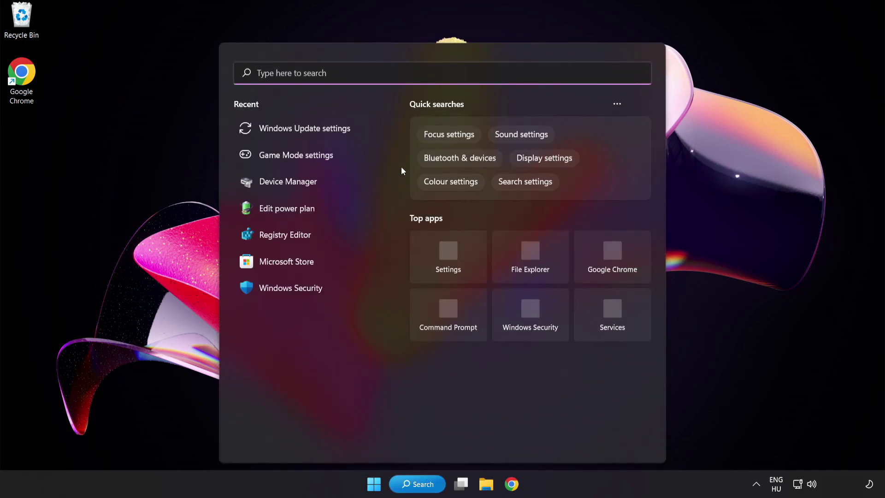
pyautogui.write('rege')
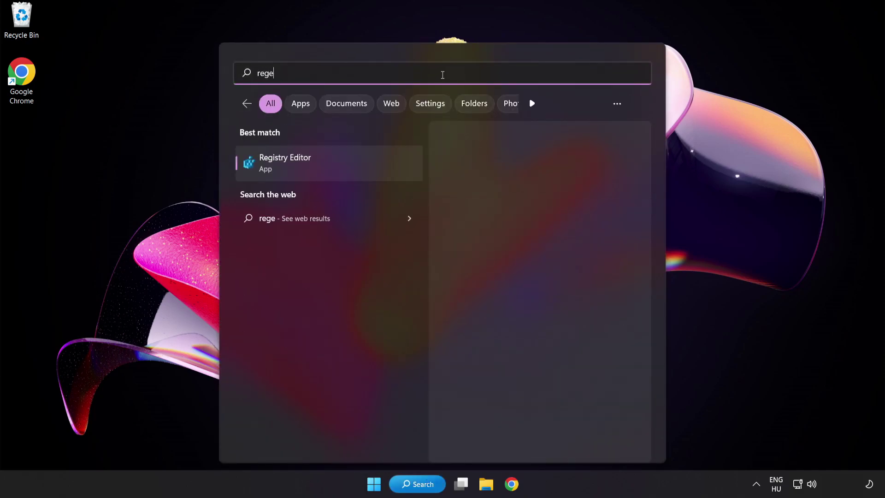
pyautogui.write('dit')
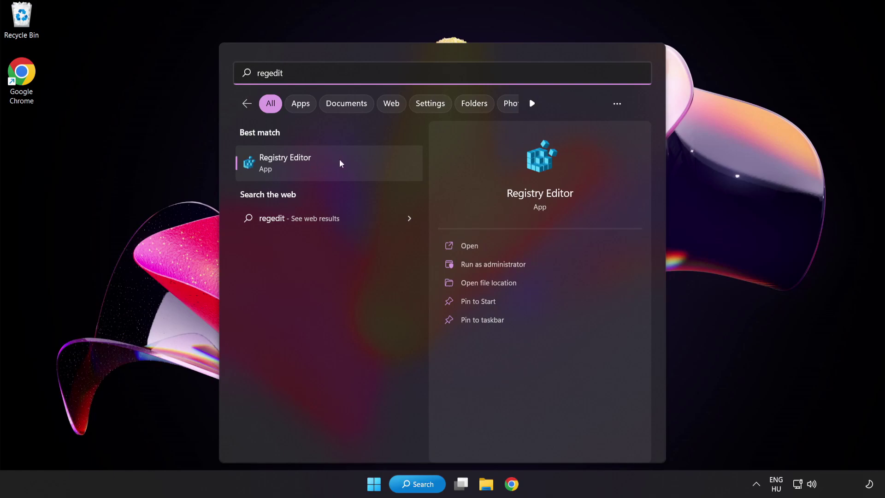
pyautogui.click(340, 161)
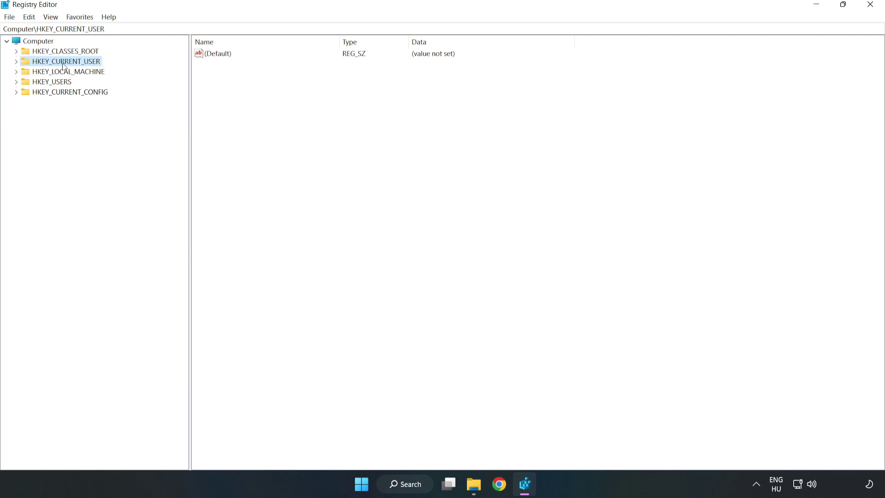
# Browse to HKEY_CURRENT_USER\System\GameConfigStore and show its values
pyautogui.click(19, 62)
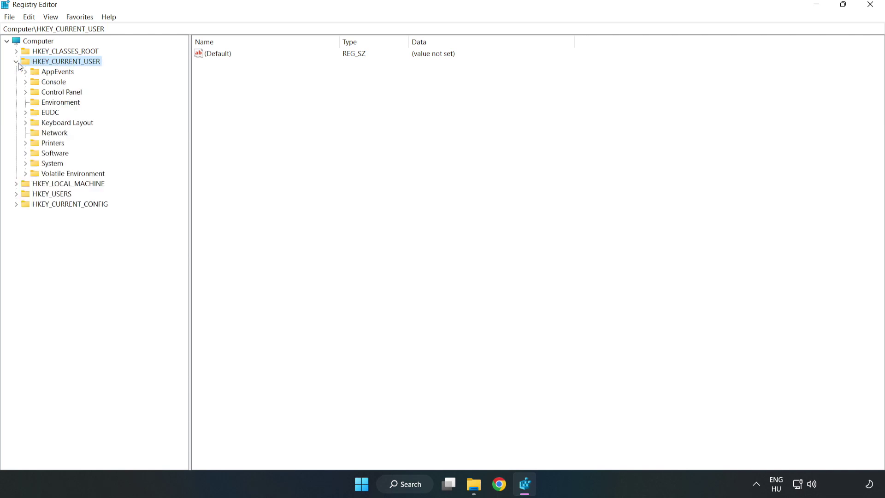
pyautogui.click(25, 163)
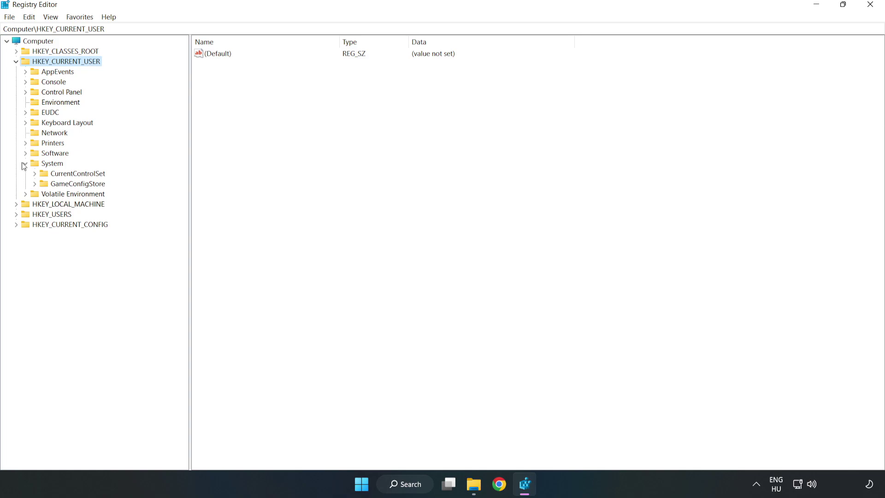
pyautogui.click(74, 187)
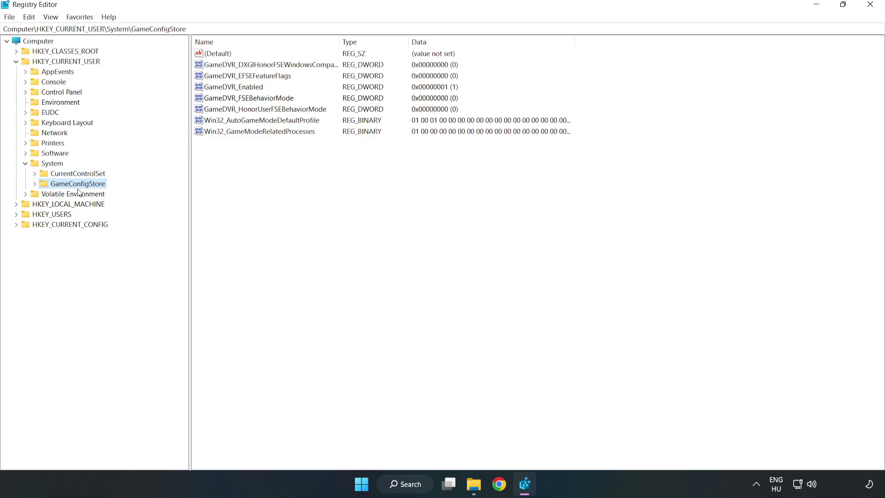
# Modify GameDVR_Enabled and set its value data to 0
pyautogui.click(217, 90)
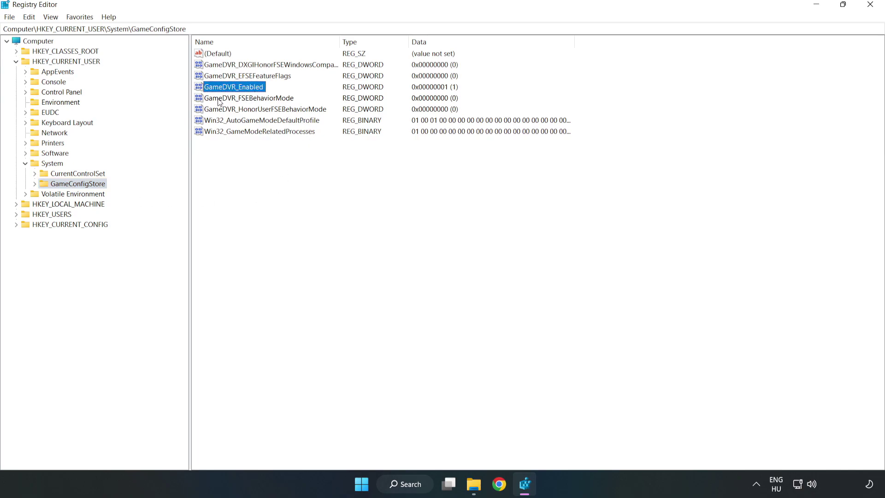
pyautogui.rightClick(242, 91)
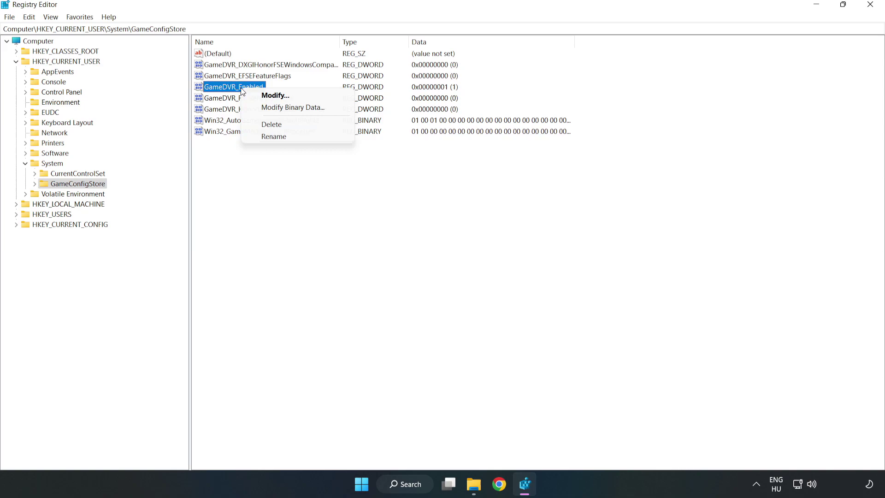
pyautogui.click(282, 96)
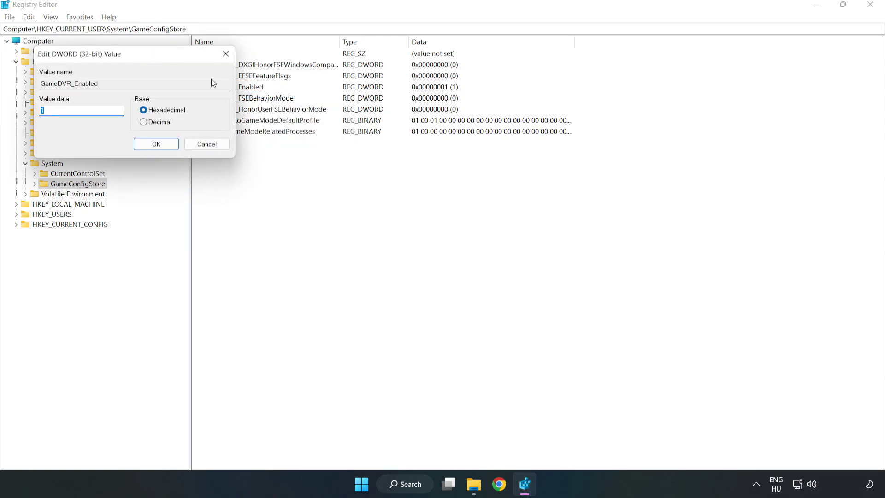
pyautogui.moveTo(177, 63); pyautogui.dragTo(493, 188)
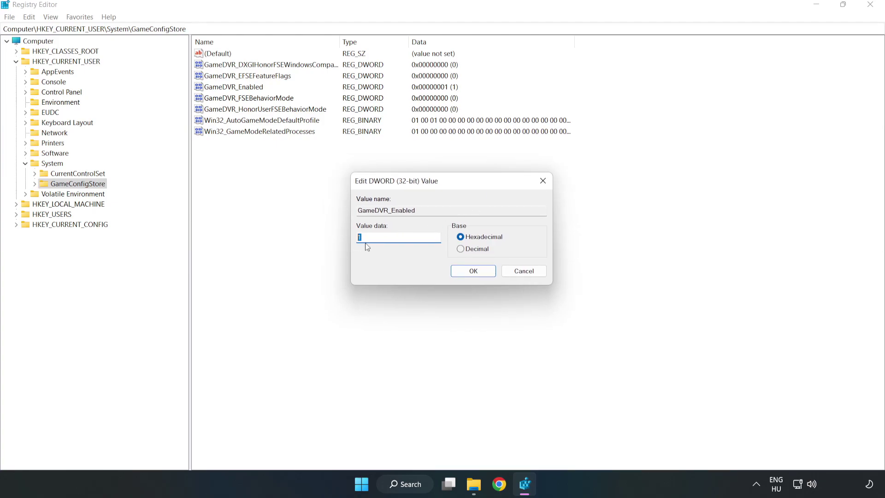
pyautogui.write('0')
pyautogui.click(473, 272)
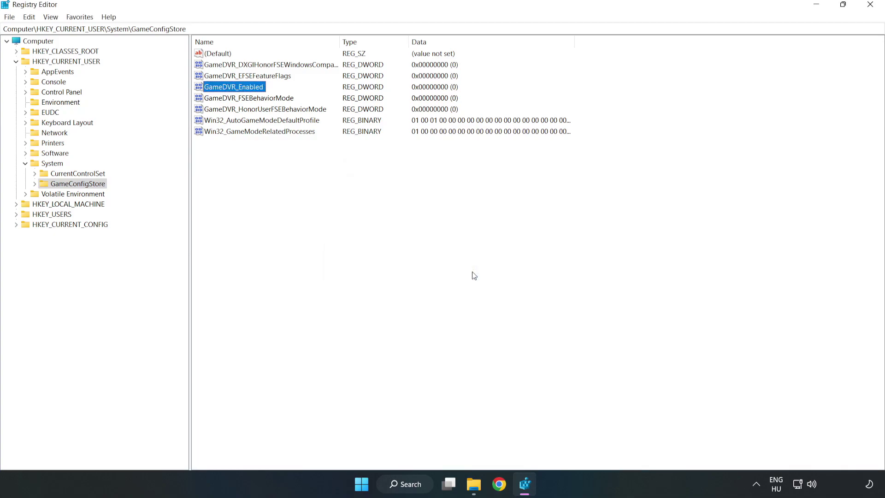
# Browse to HKEY_LOCAL_MACHINE\SOFTWARE\Microsoft\PolicyManager\default\ApplicationManagement\AllowGameDVR and show its values
pyautogui.click(16, 61)
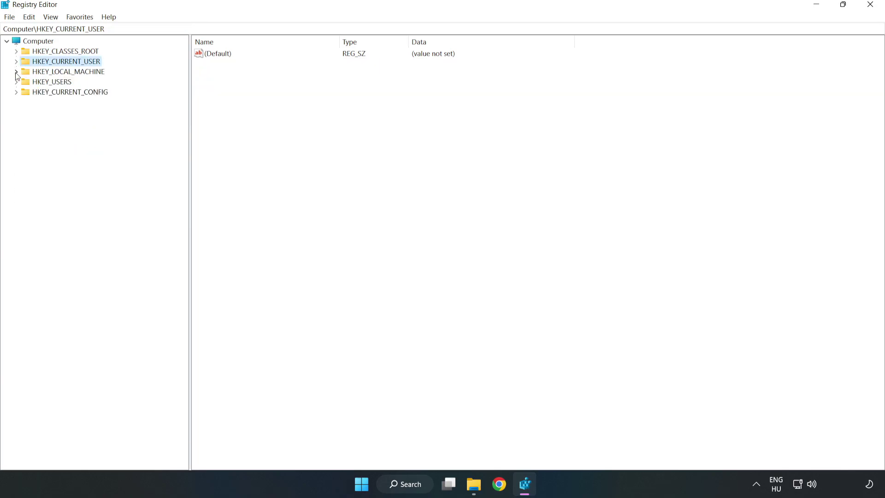
pyautogui.doubleClick(21, 73)
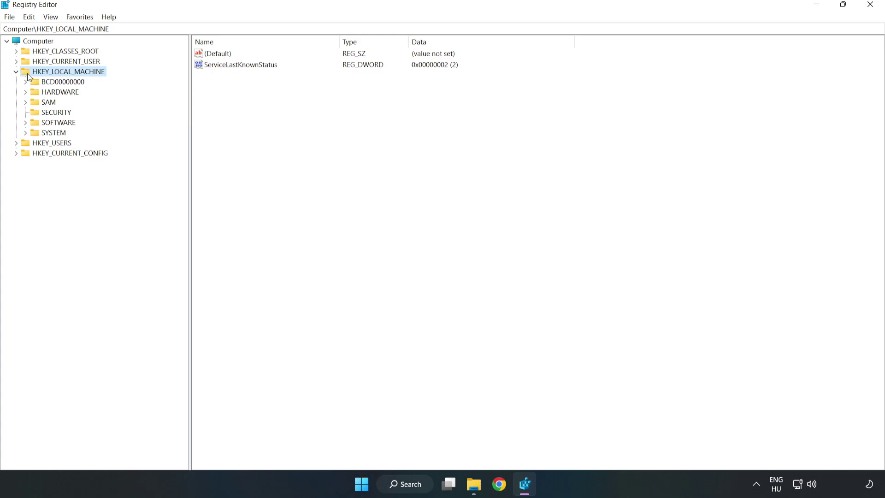
pyautogui.click(27, 122)
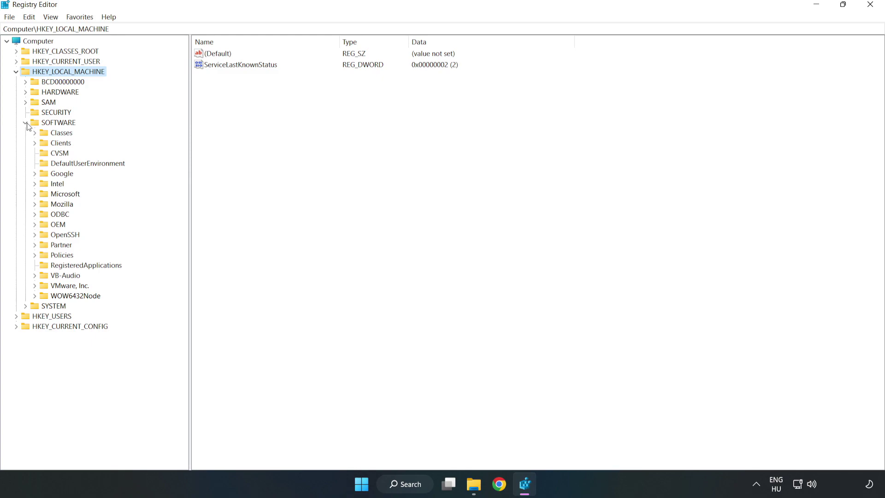
pyautogui.click(35, 194)
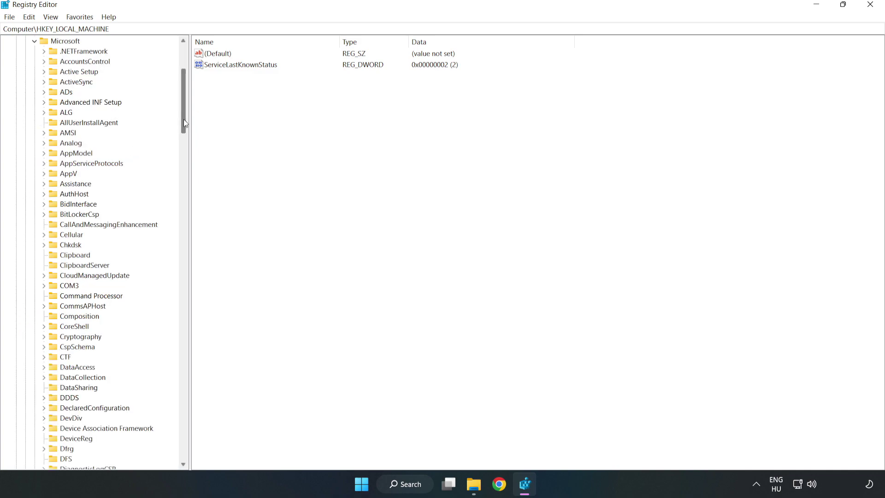
pyautogui.moveTo(183, 118); pyautogui.dragTo(202, 330)
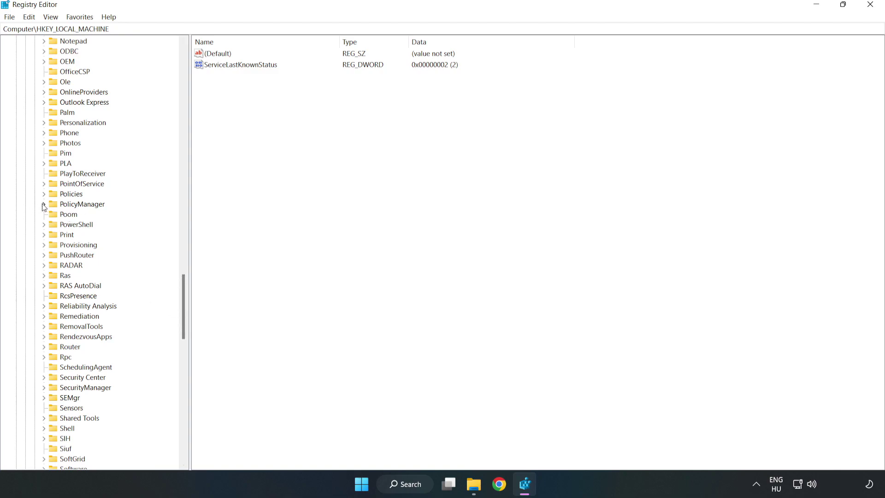
pyautogui.click(45, 205)
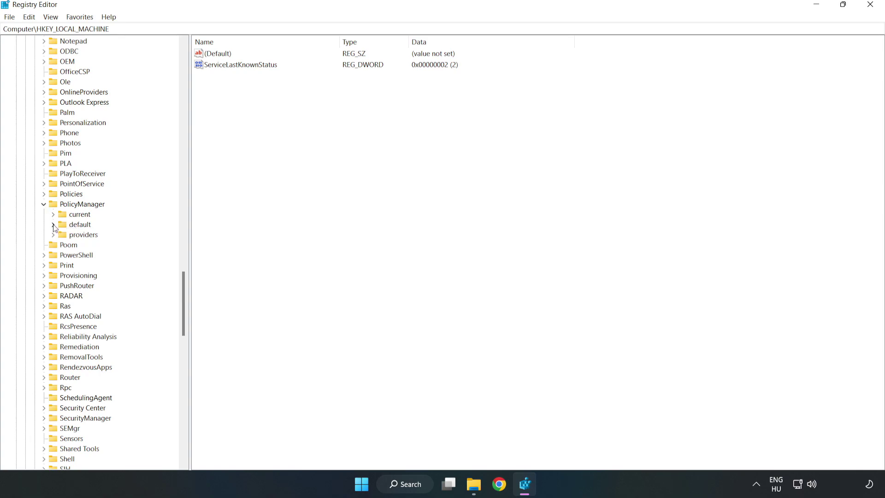
pyautogui.click(53, 225)
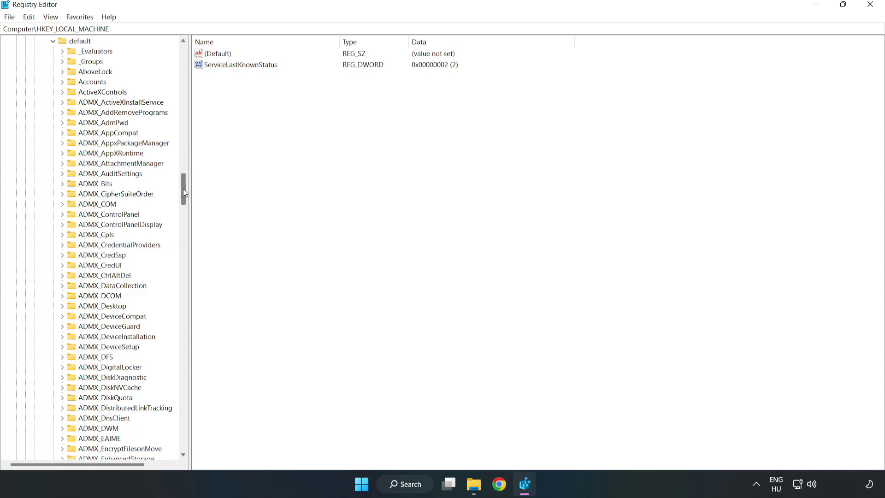
pyautogui.moveTo(183, 189); pyautogui.dragTo(179, 293)
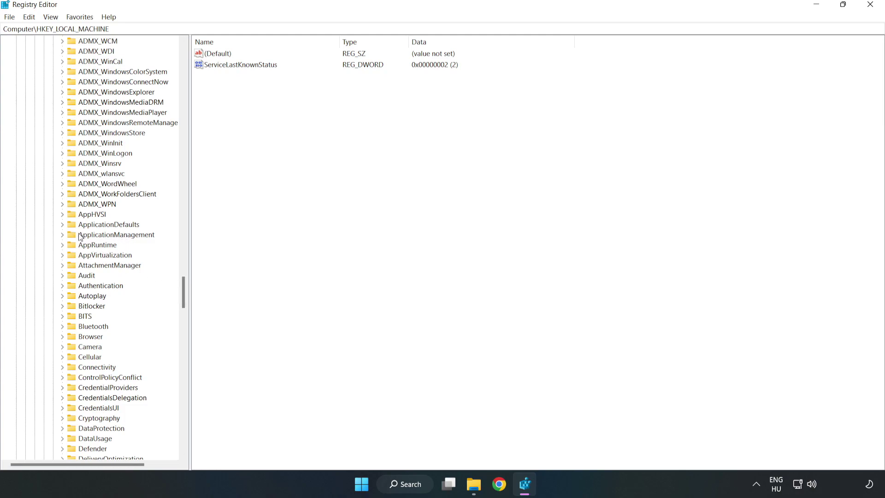
pyautogui.click(63, 235)
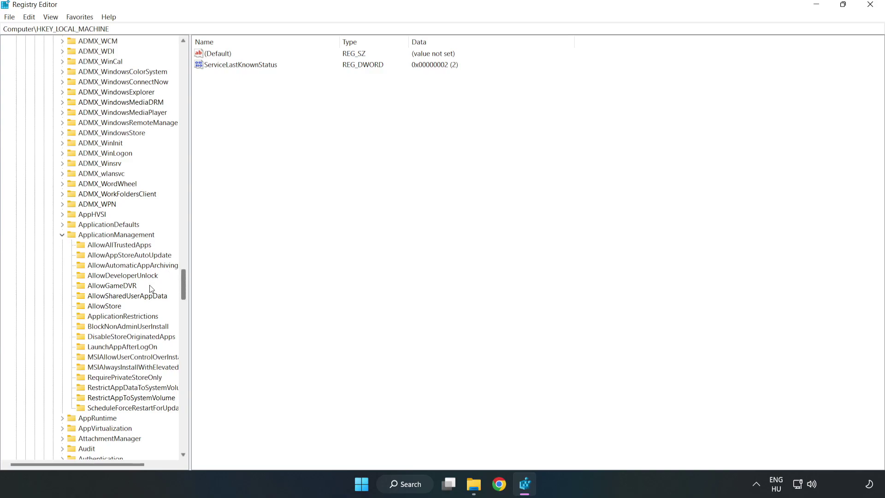
pyautogui.click(103, 288)
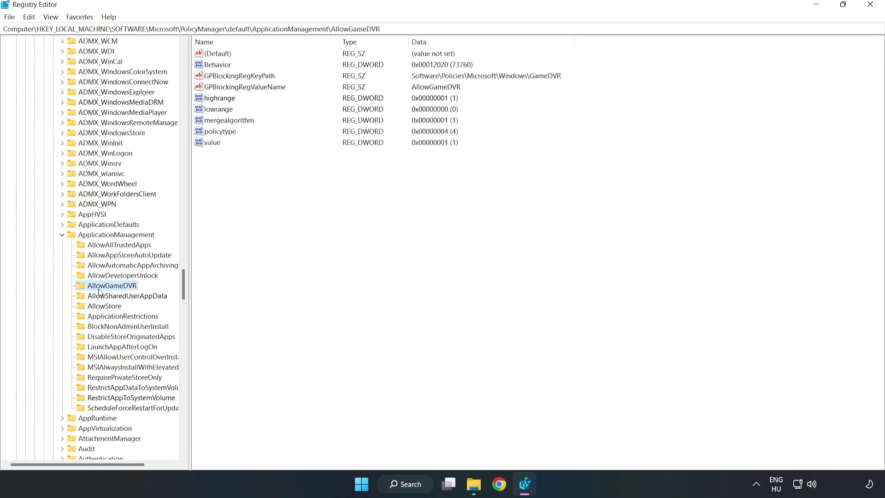
# Modify the AllowGameDVR 'value' entry and set its data from 1 to 0
pyautogui.click(208, 144)
pyautogui.rightClick(224, 148)
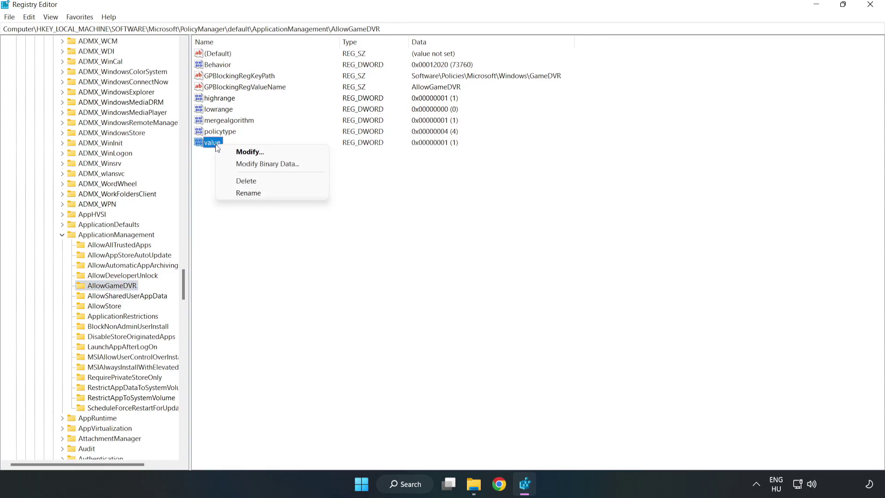
pyautogui.click(253, 154)
pyautogui.moveTo(162, 59); pyautogui.dragTo(449, 183)
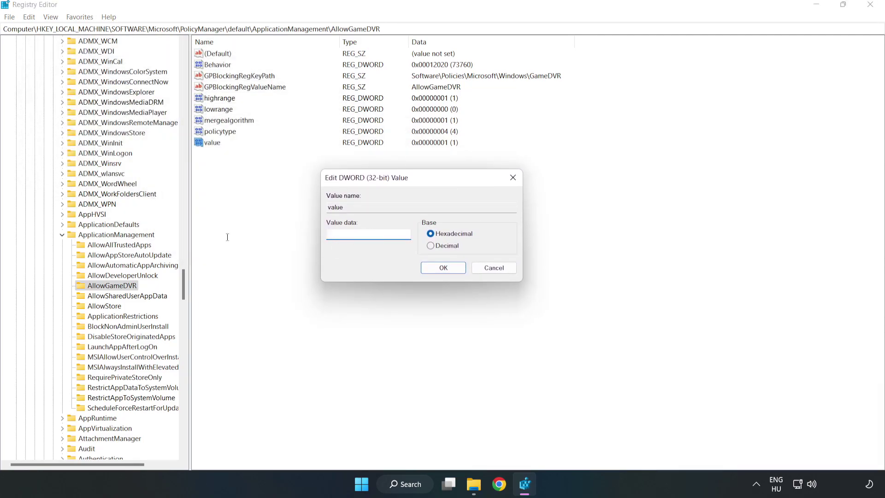
pyautogui.write('0')
pyautogui.click(445, 271)
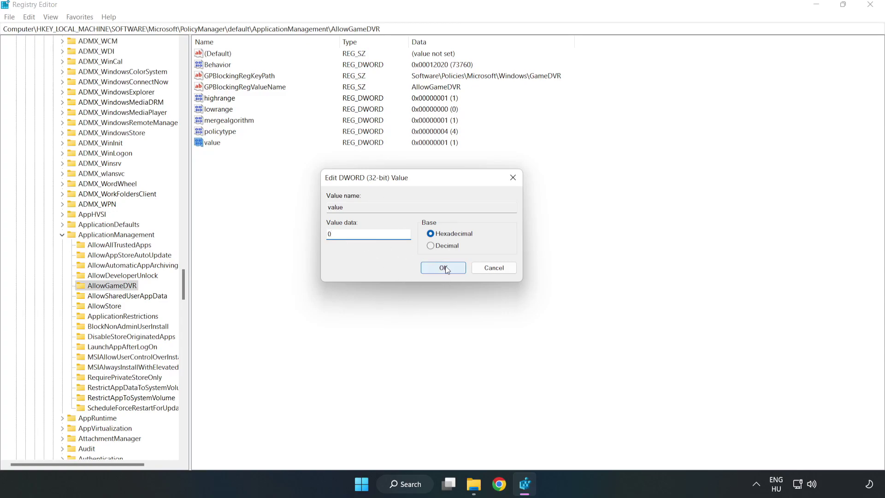
pyautogui.click(446, 270)
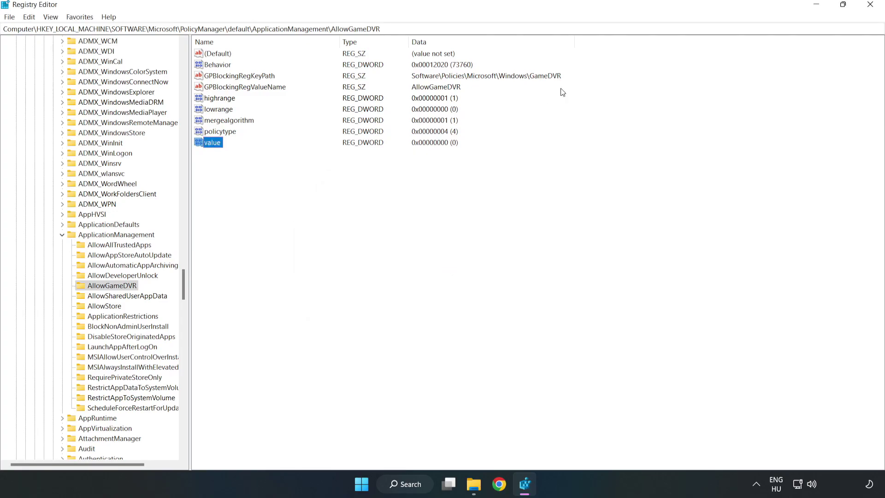
# Close Registry Editor and download the DirectX End-User Runtime Web Installer in Chrome
pyautogui.click(870, 5)
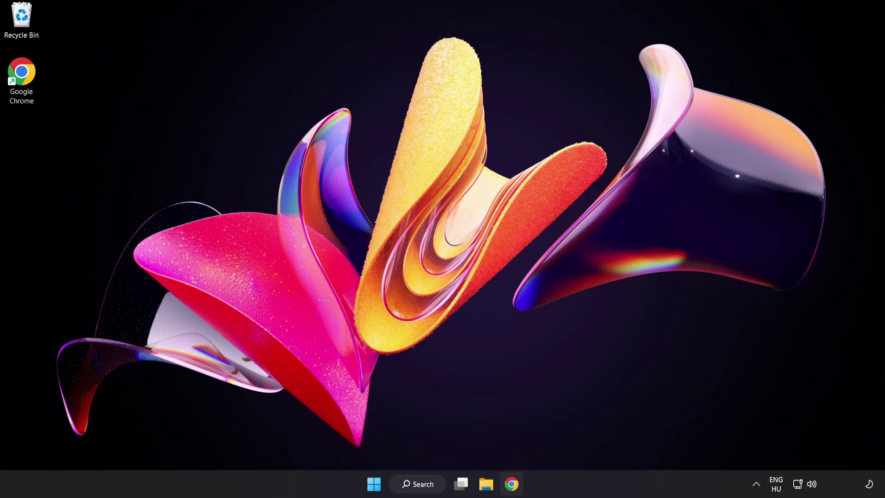
pyautogui.click(512, 486)
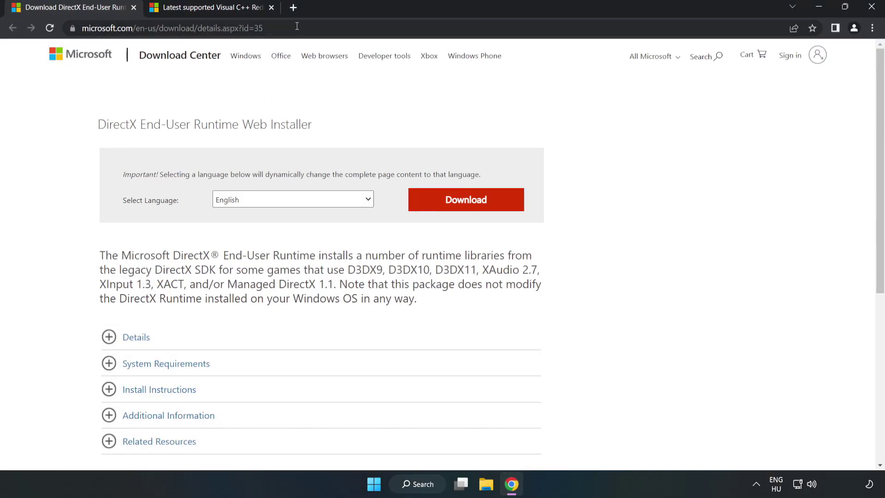
pyautogui.click(104, 28)
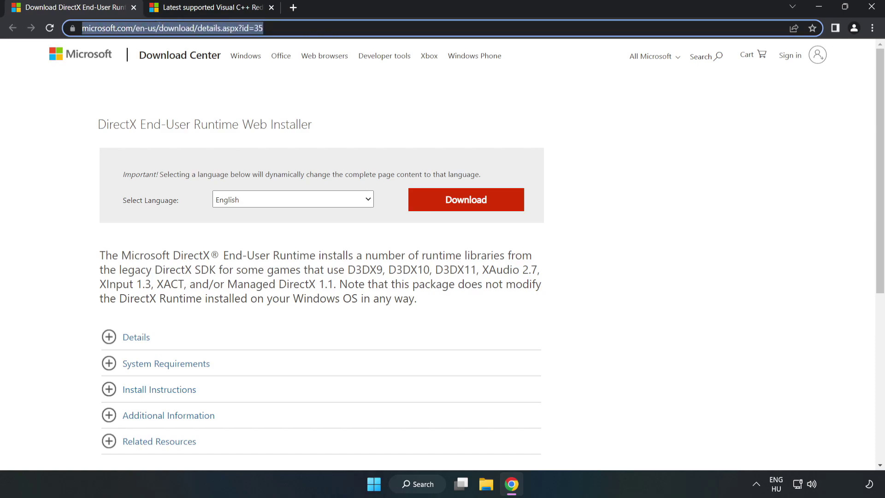
pyautogui.click(359, 109)
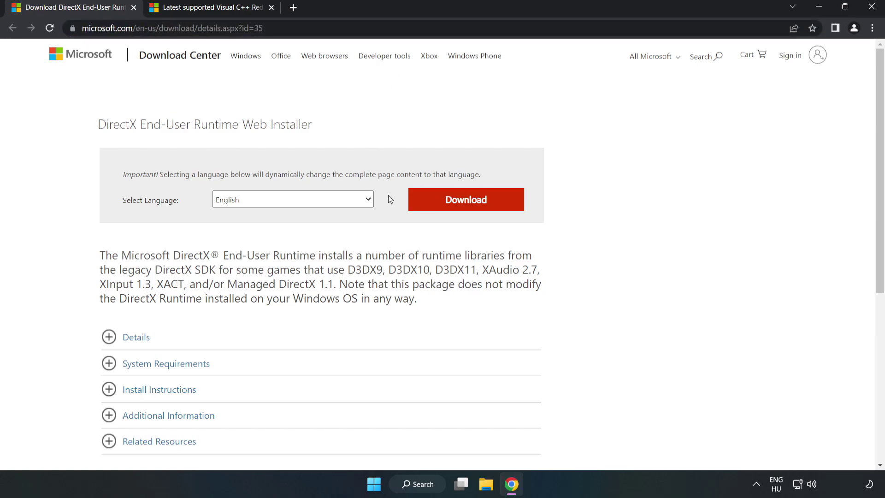
pyautogui.click(472, 211)
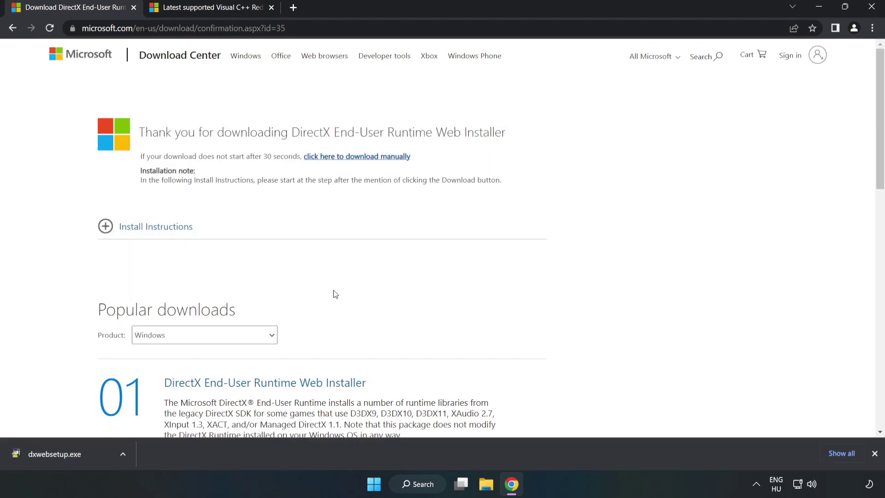
# Run dxwebsetup.exe, accept the licence, uncheck the Bing Bar, install and finish
pyautogui.click(89, 457)
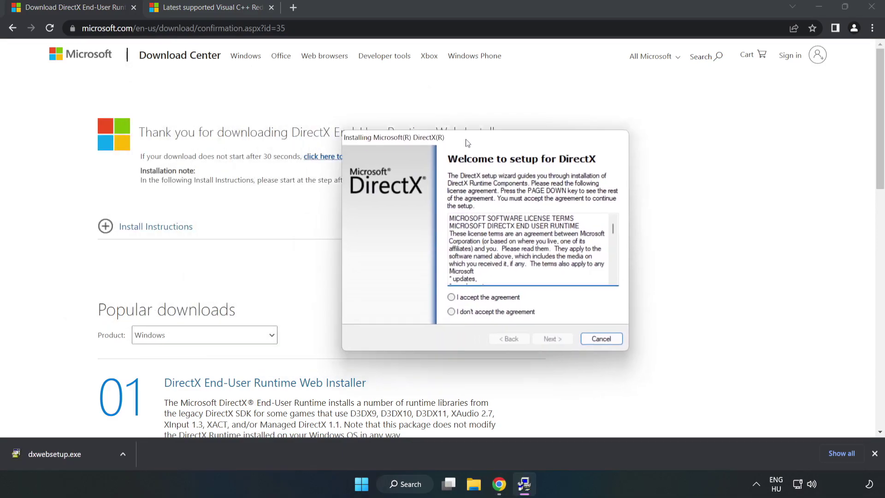
pyautogui.moveTo(570, 216); pyautogui.dragTo(570, 266)
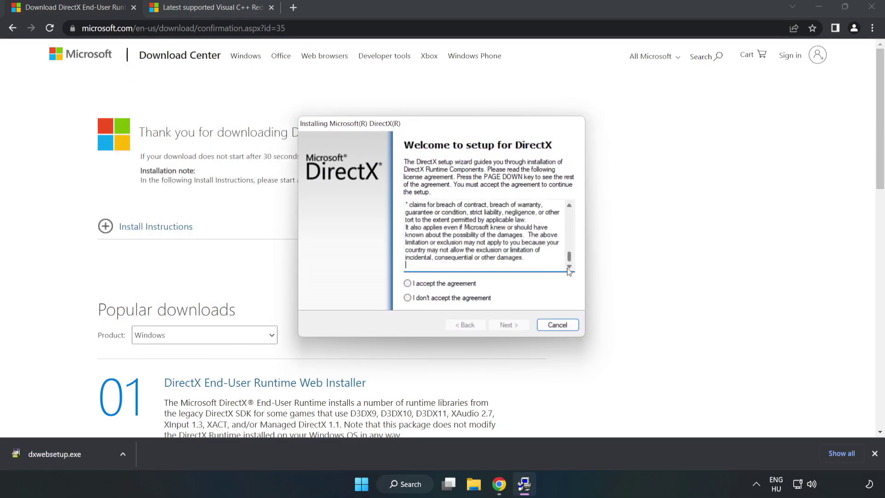
pyautogui.click(408, 285)
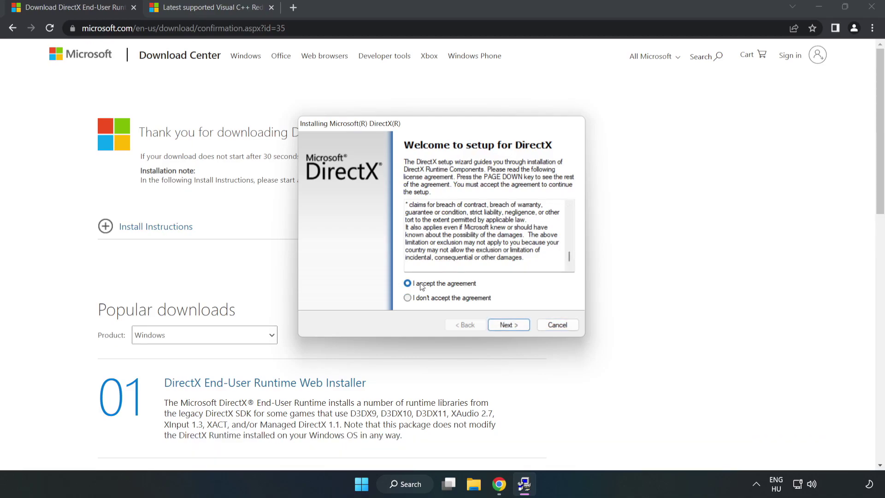
pyautogui.click(513, 325)
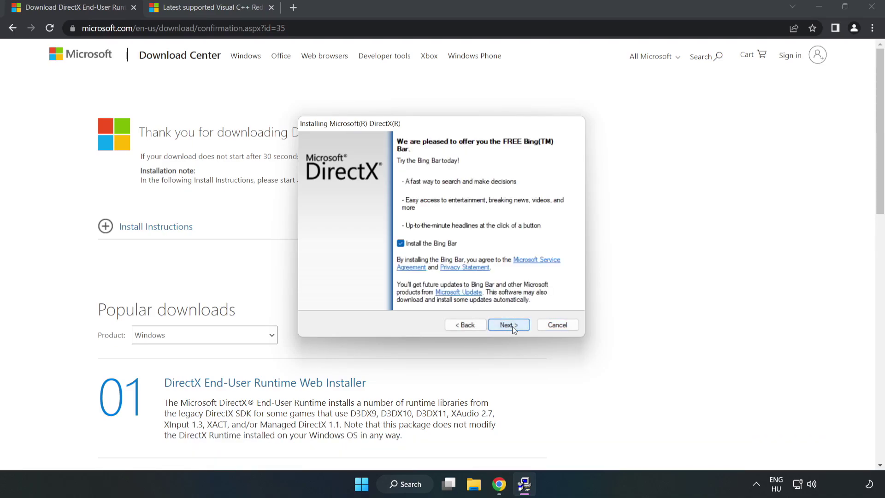
pyautogui.click(400, 244)
pyautogui.click(510, 323)
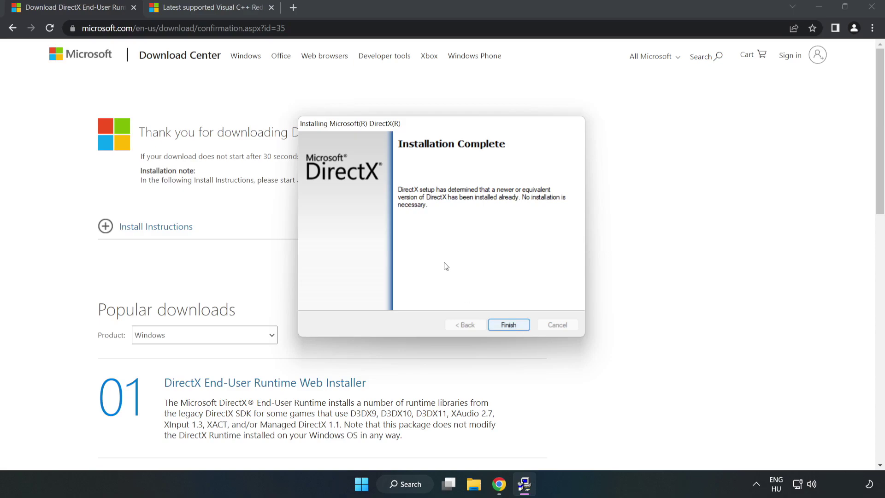
pyautogui.click(510, 325)
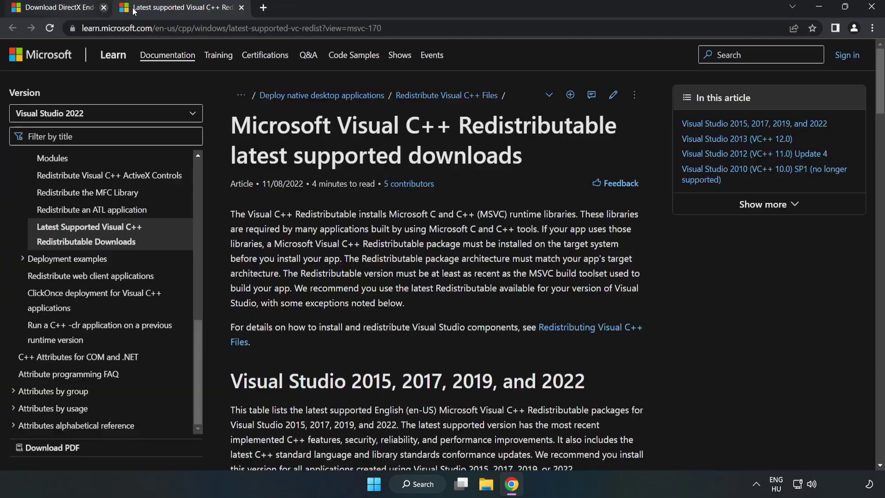
# Close the DirectX tab, download the ARM64, x86 and x64 vc_redist files, and run VC_redist.arm64.exe
pyautogui.click(134, 8)
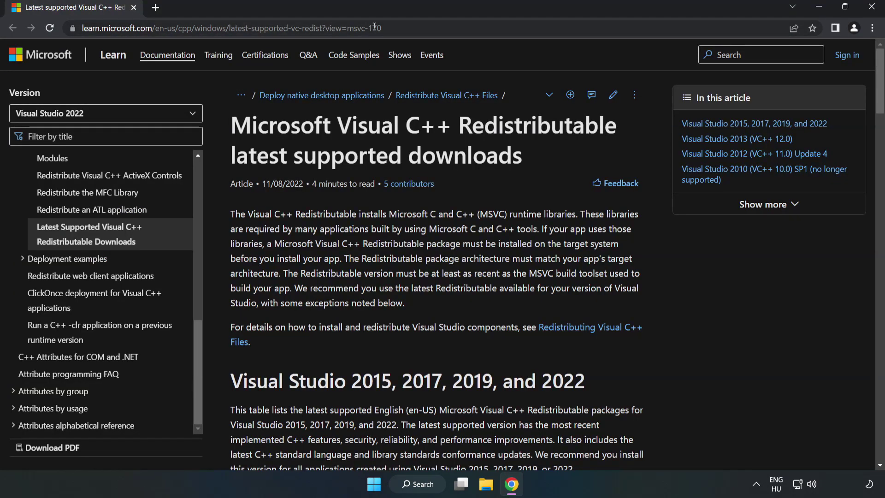
pyautogui.click(375, 27)
pyautogui.click(455, 153)
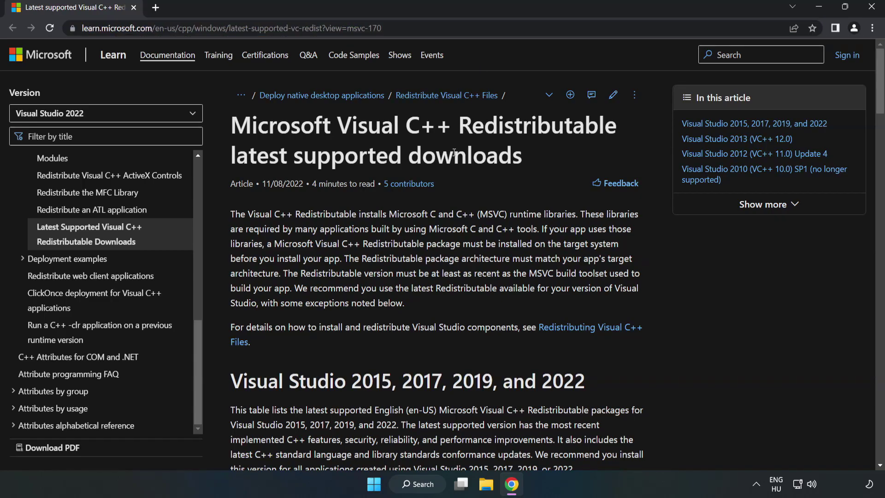
pyautogui.moveTo(881, 98); pyautogui.dragTo(881, 142)
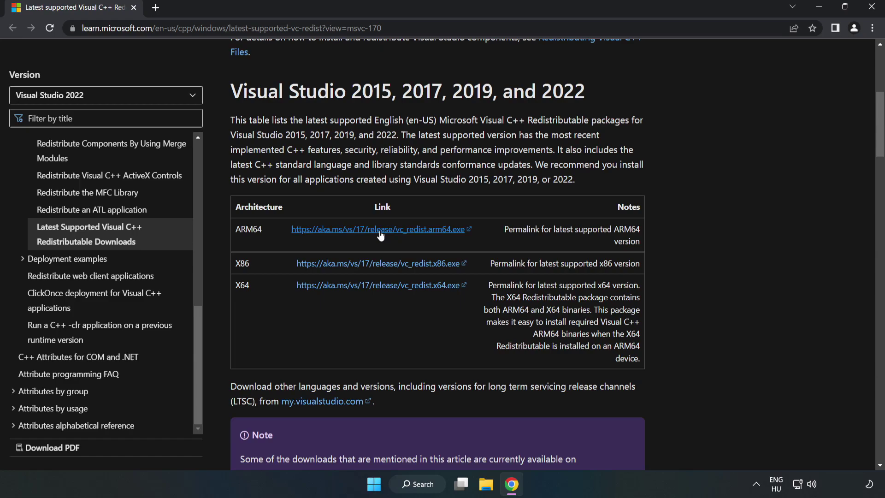
pyautogui.click(381, 232)
pyautogui.click(389, 264)
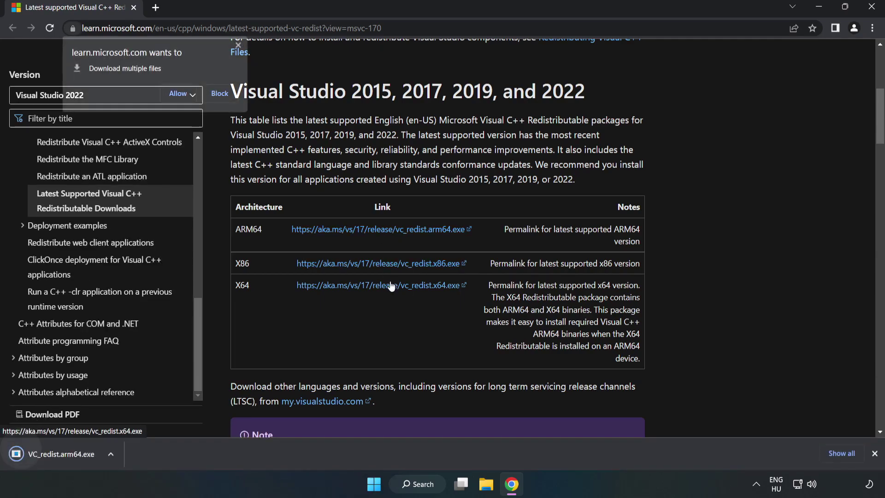
pyautogui.click(390, 289)
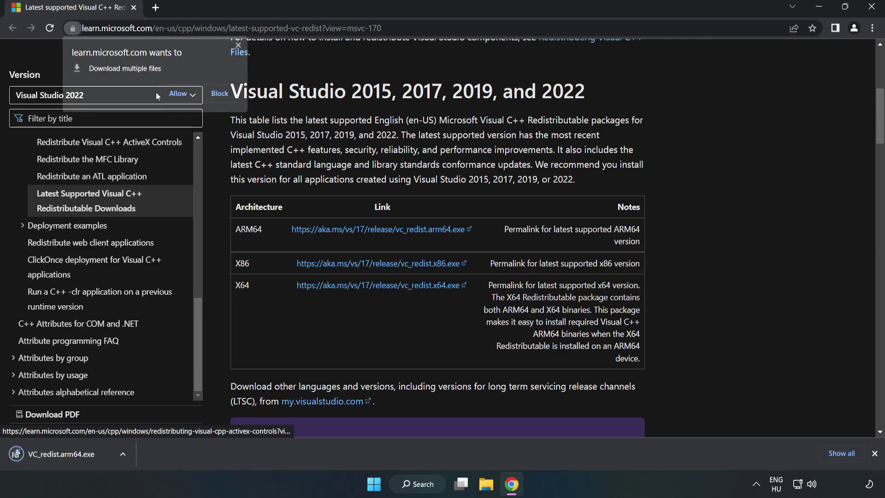
pyautogui.click(179, 94)
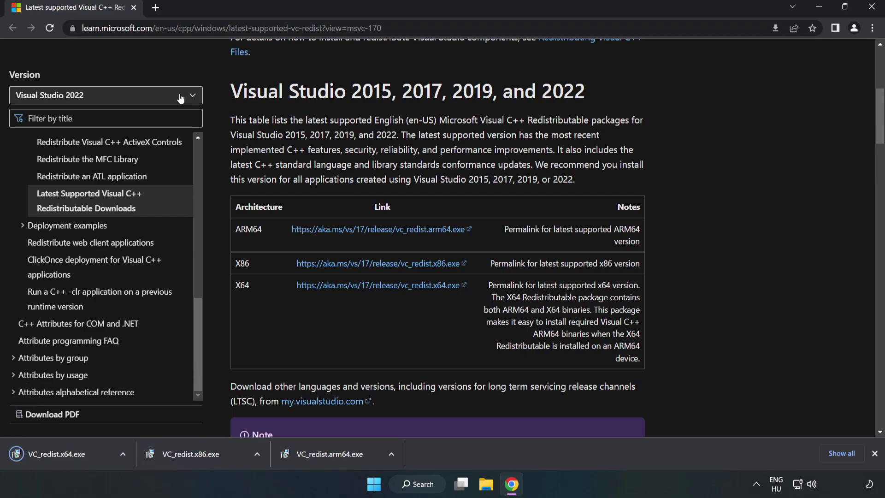
pyautogui.click(339, 457)
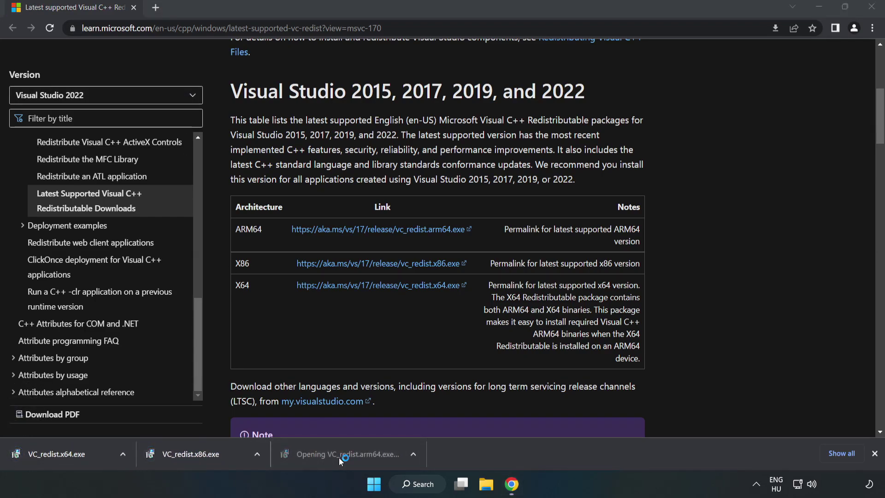
pyautogui.moveTo(568, 225); pyautogui.dragTo(533, 291)
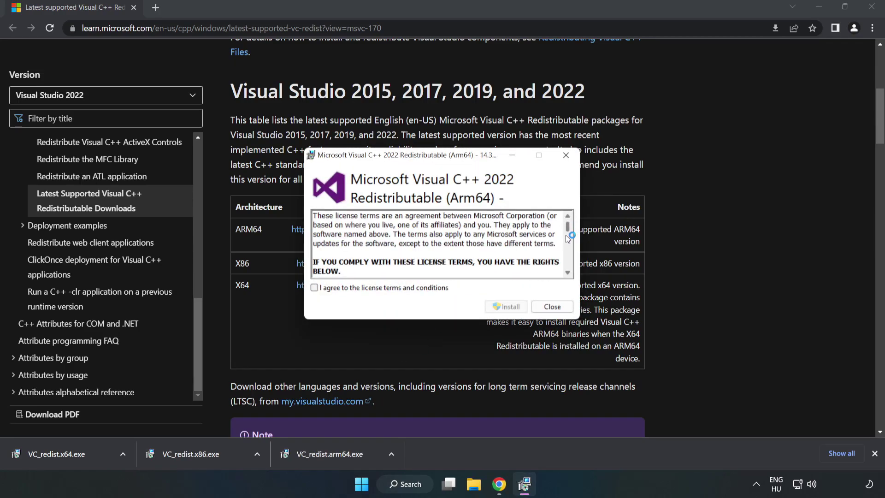
# Agree to the licence and install the ARM64 redistributable, closing it when it fails
pyautogui.click(389, 288)
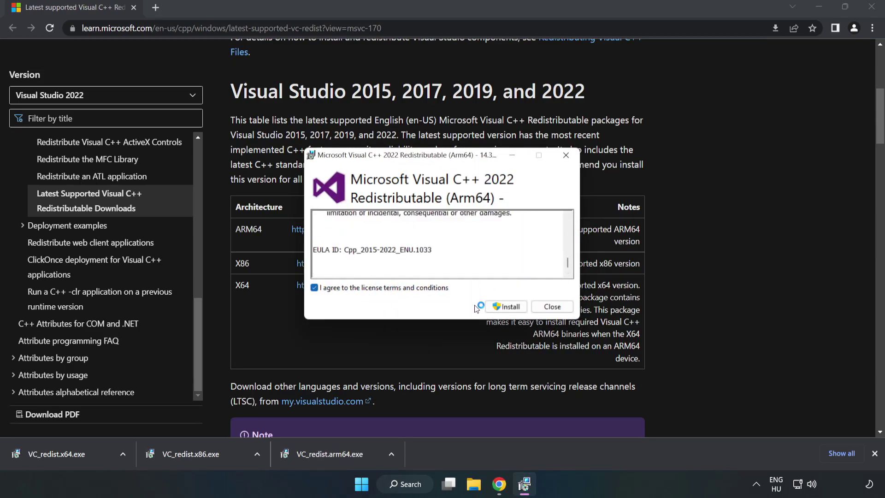
pyautogui.click(500, 312)
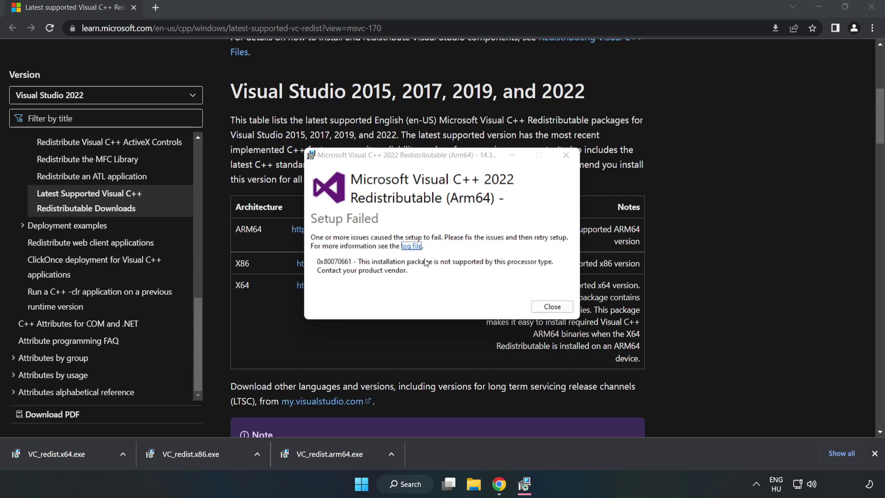
pyautogui.click(553, 306)
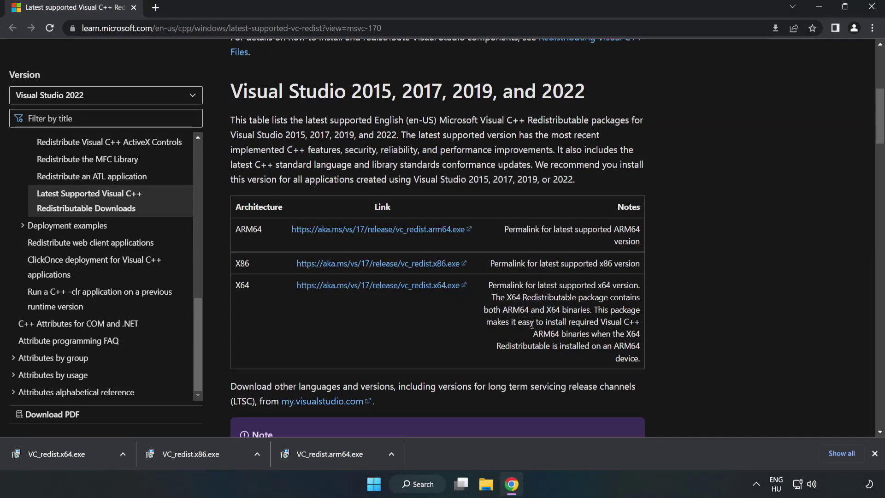
# Install the x86 and x64 Visual C++ redistributables, closing each without restarting
pyautogui.click(210, 453)
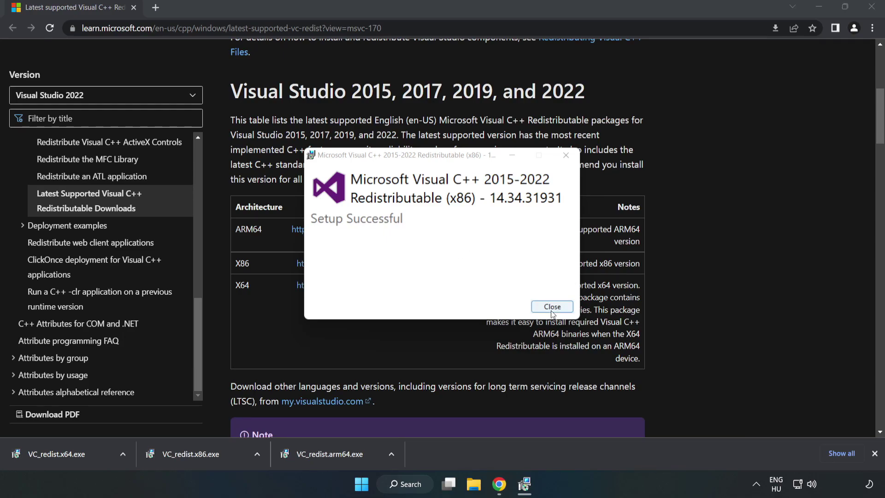
pyautogui.click(552, 306)
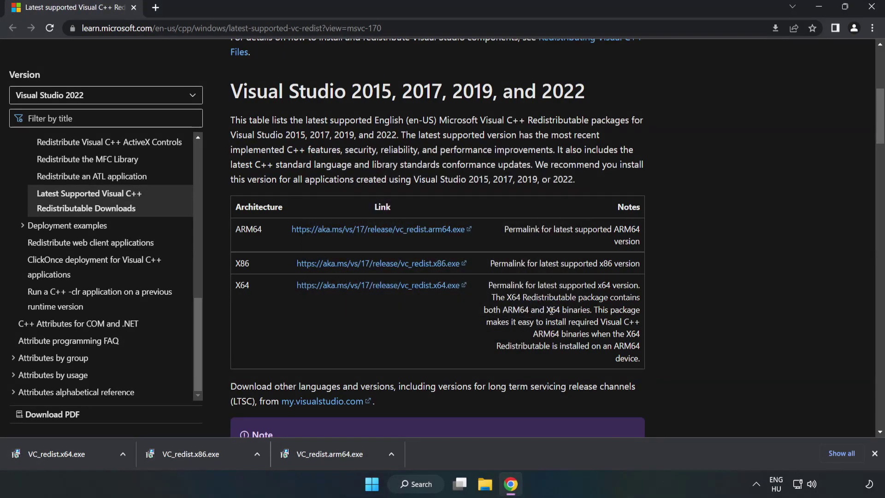
pyautogui.click(48, 452)
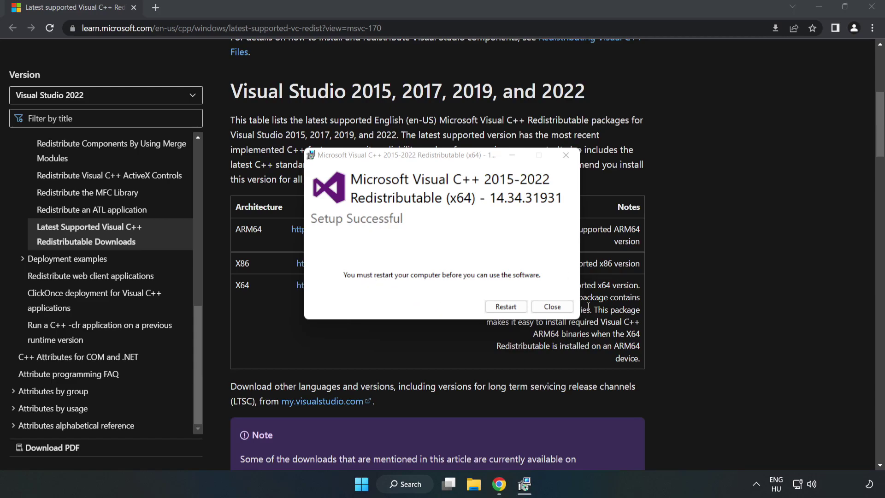
pyautogui.click(552, 308)
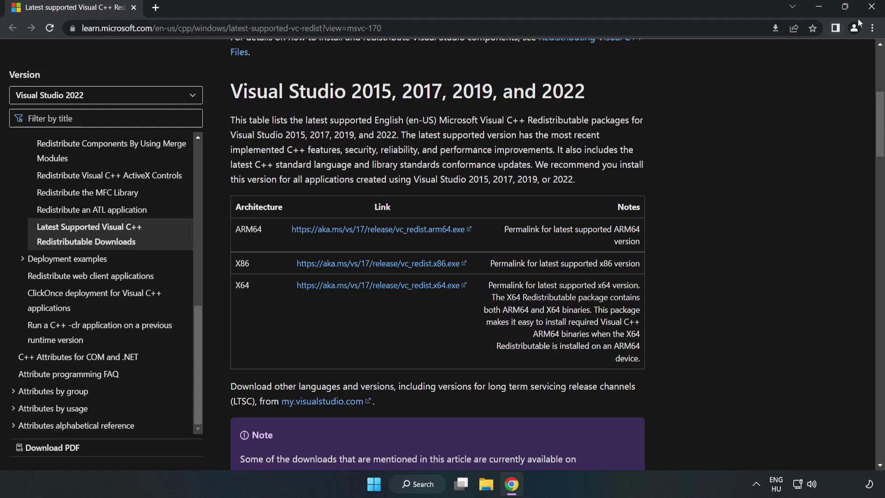
# Close Chrome and bring up the Start menu's power options
pyautogui.click(873, 9)
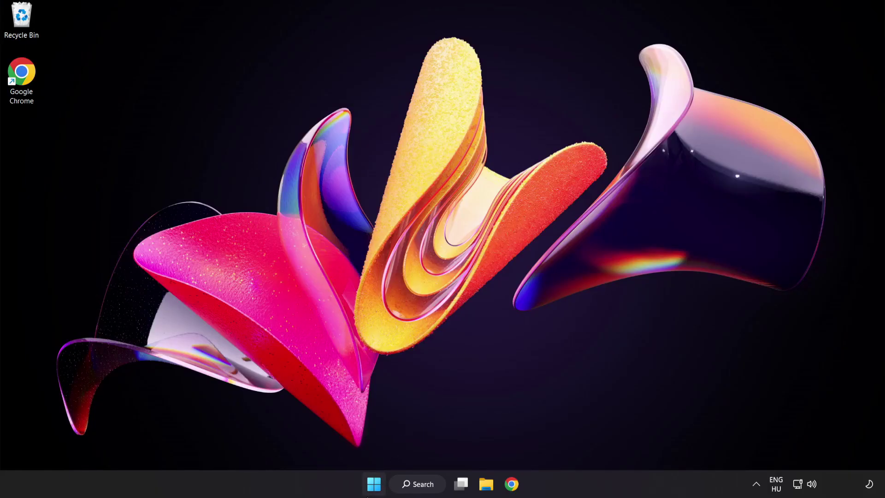
pyautogui.click(374, 483)
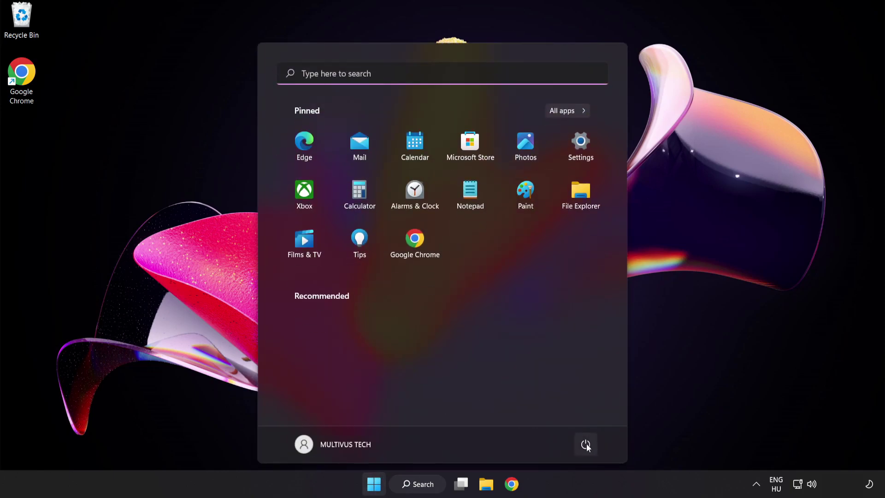
pyautogui.click(585, 445)
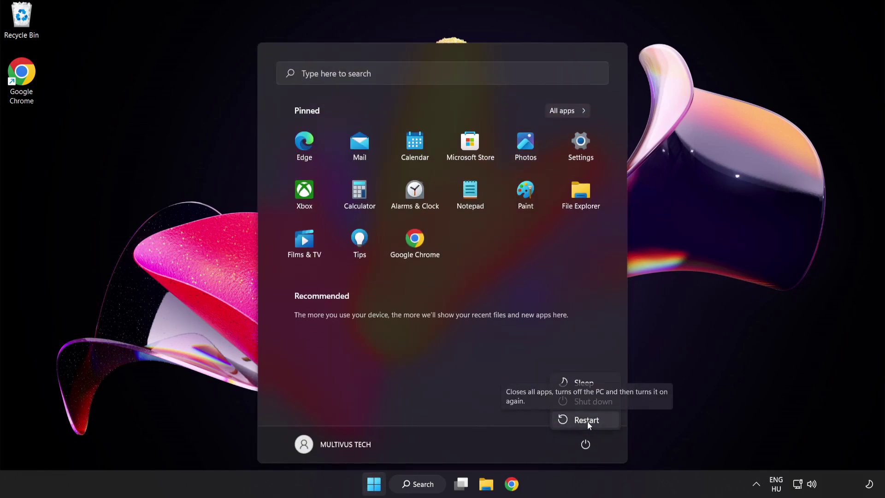